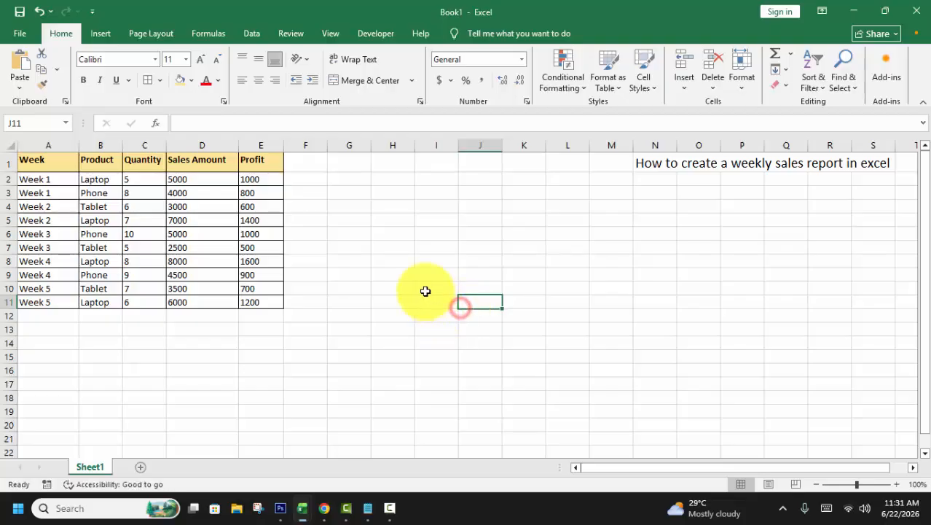
- Widen column G and enter the label "Total Weekly Sales" in cell G2, adjusting the column width to fit the text
{"action": "left_click", "coordinate": [424, 291]}
{"action": "left_click_drag", "start_coordinate": [433, 248], "coordinate": [432, 258]}
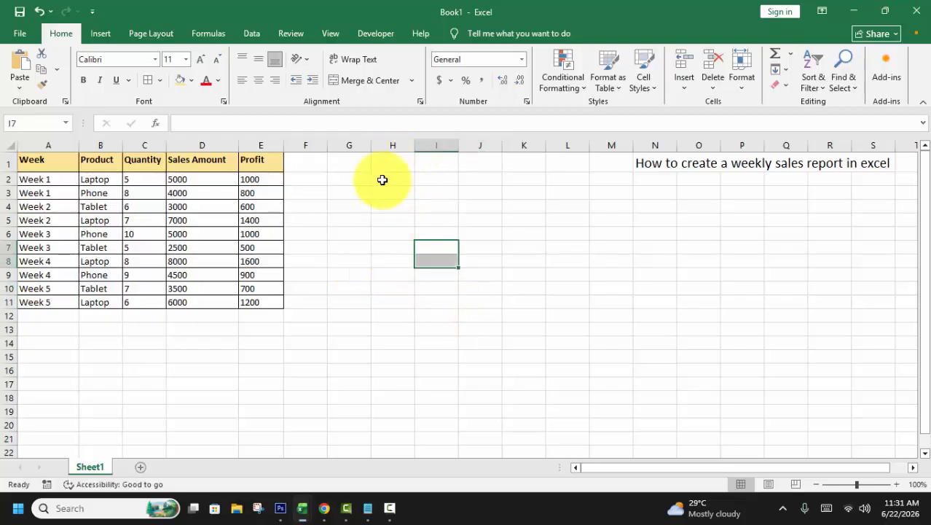
{"action": "left_click_drag", "start_coordinate": [374, 146], "coordinate": [436, 147]}
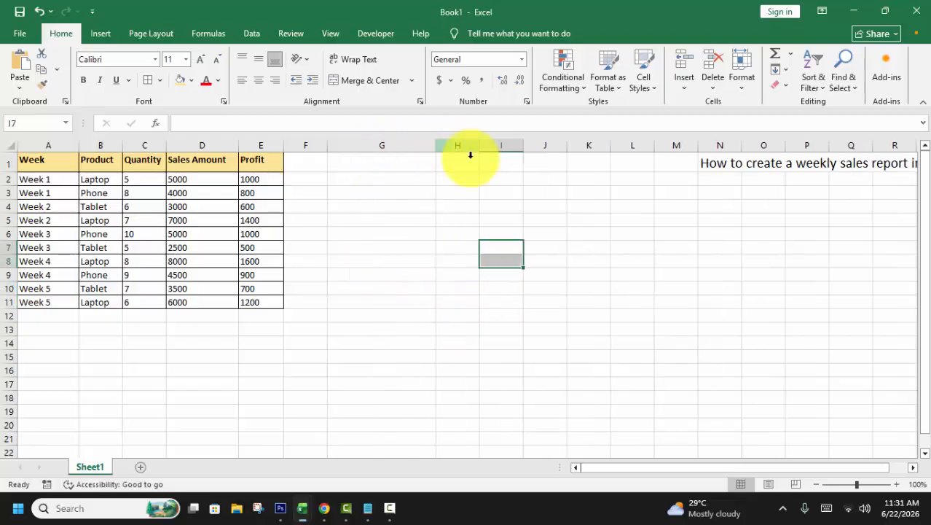
{"action": "left_click", "coordinate": [369, 179]}
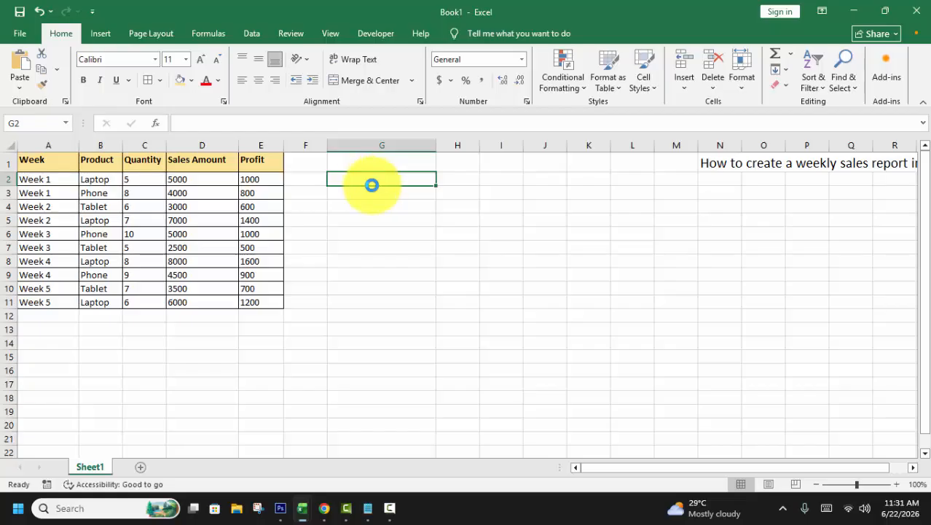
{"action": "type", "text": "Total Weekly Sales"}
{"action": "left_click_drag", "start_coordinate": [437, 145], "coordinate": [424, 145]}
{"action": "key", "text": "Return"}
{"action": "left_click", "coordinate": [385, 269]}
- Make the "Total Weekly Sales" label in cell G2 bold
{"action": "left_click", "coordinate": [365, 179]}
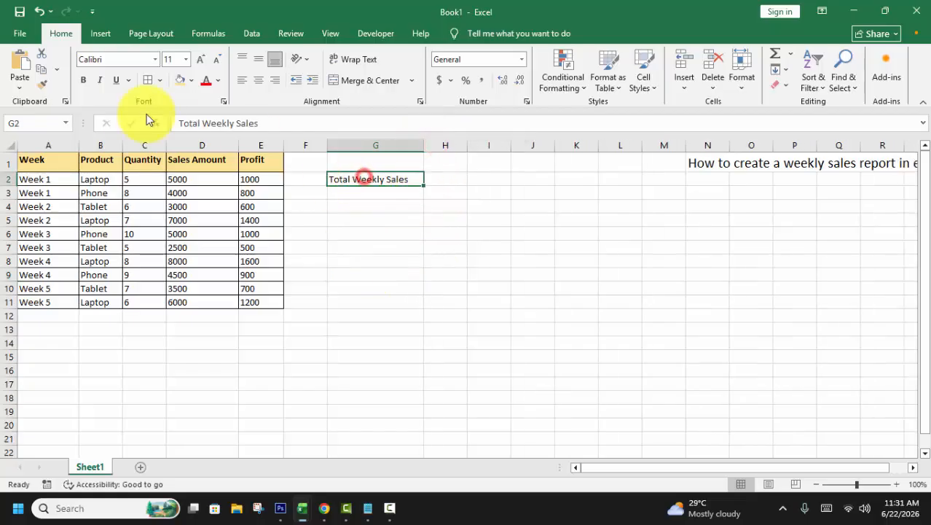
{"action": "left_click", "coordinate": [85, 81]}
{"action": "left_click", "coordinate": [407, 249]}
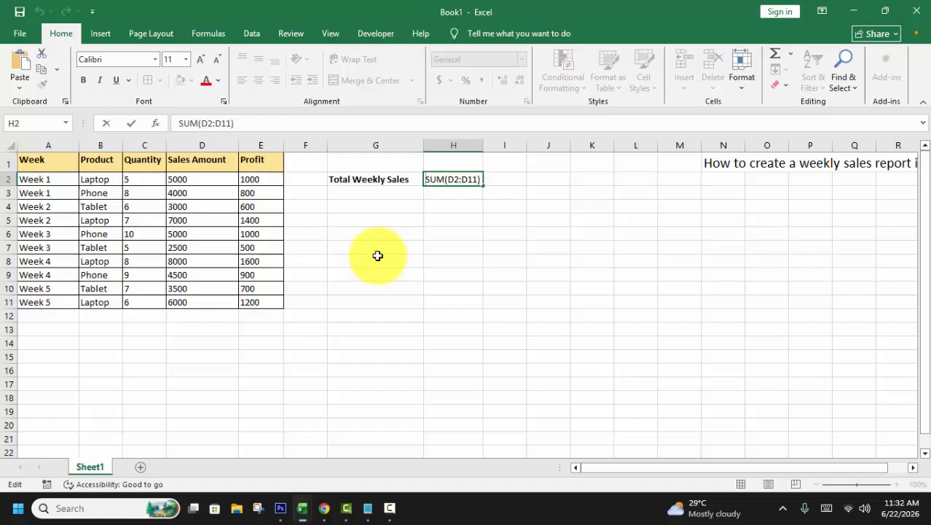
- Enter the formula =SUM(D2:D11) in cell H2 to total the sales amounts
{"action": "key", "text": "F2"}
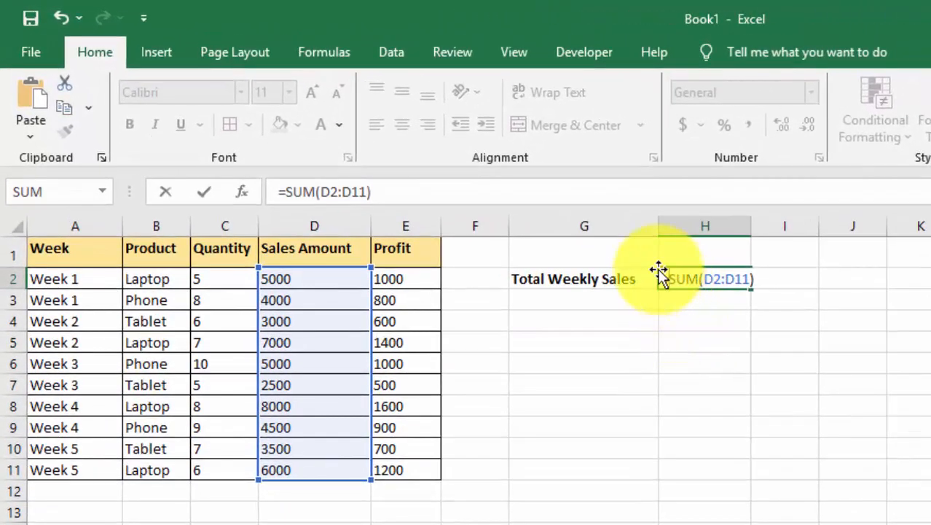
{"action": "left_click_drag", "start_coordinate": [662, 279], "coordinate": [767, 274]}
{"action": "key", "text": "Return"}
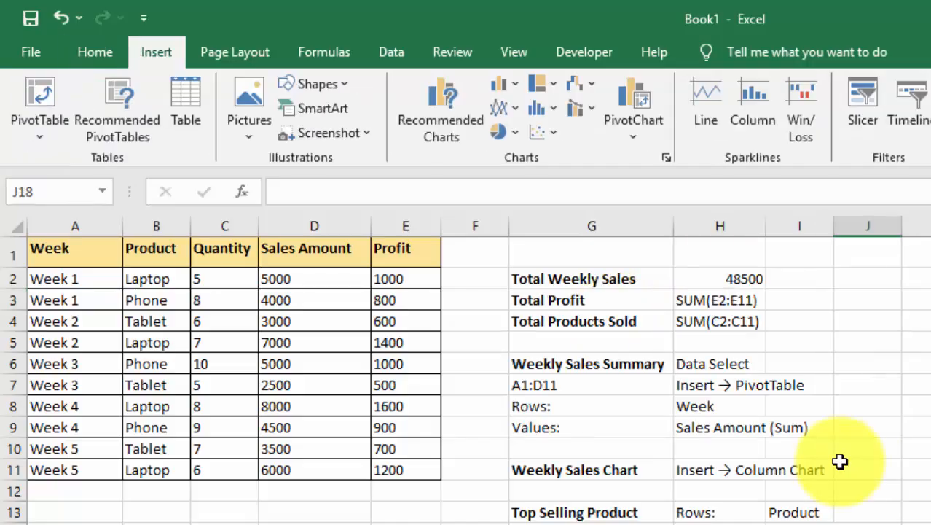
- Turn the text entries for Total Profit and Total Products Sold into the formulas =SUM(E2:E11) in H3 and =SUM(C2:C11) in H4
{"action": "double_click", "coordinate": [687, 299]}
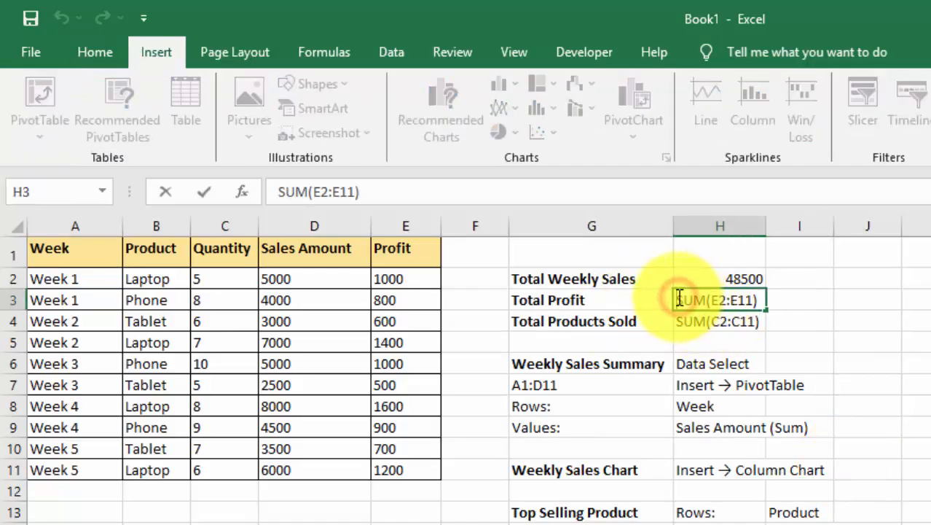
{"action": "type", "text": "="}
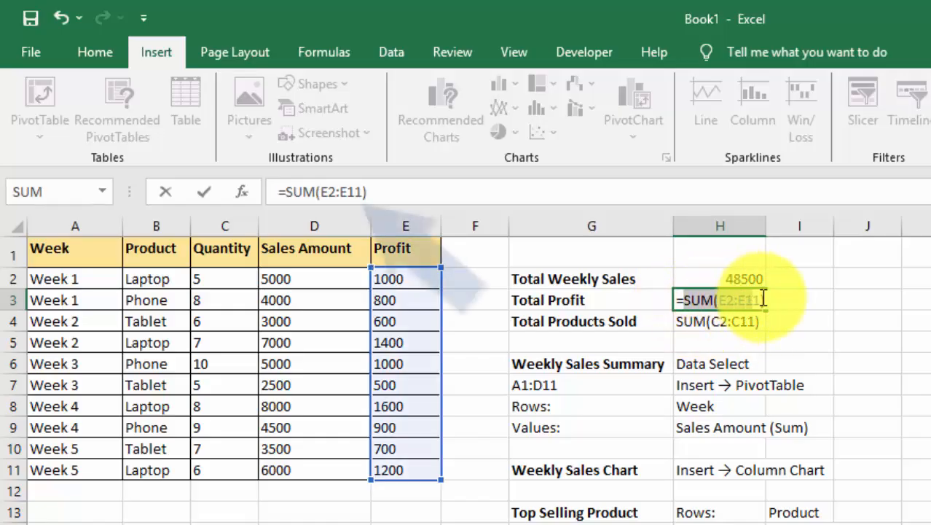
{"action": "key", "text": "Return"}
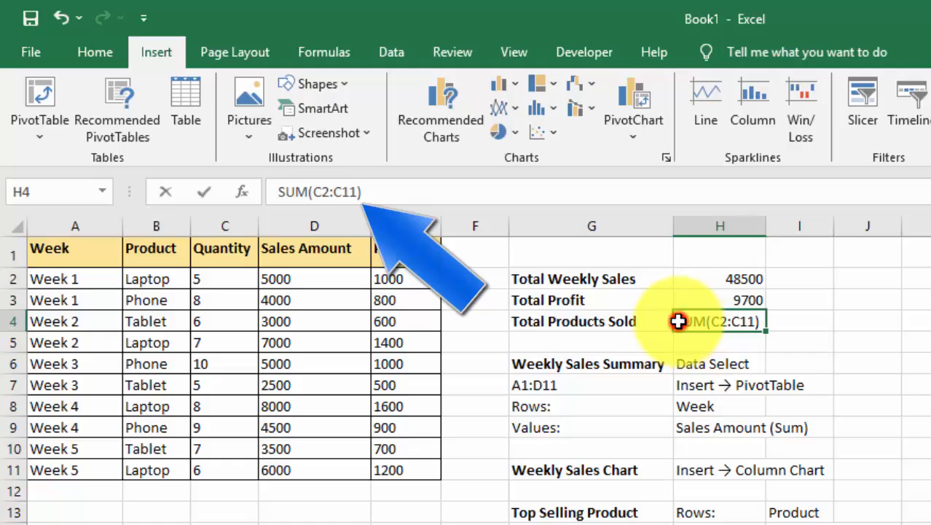
{"action": "double_click", "coordinate": [679, 321]}
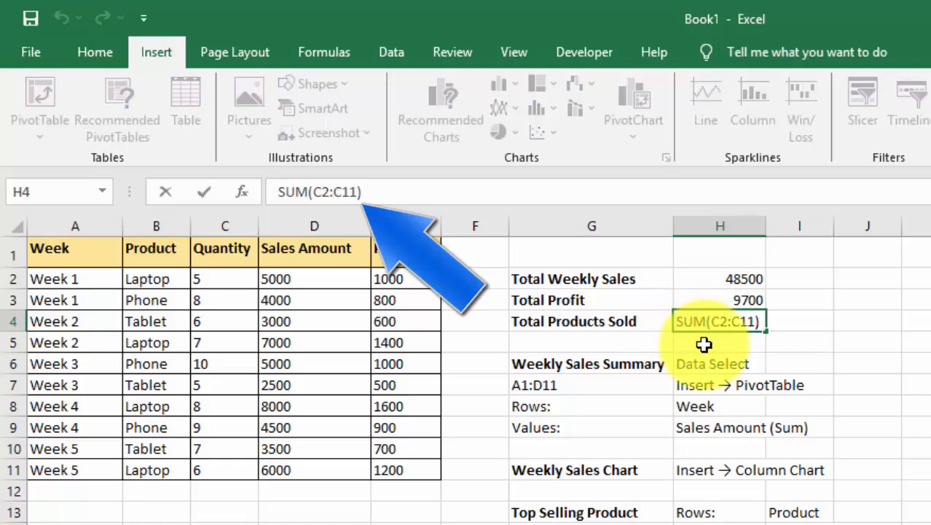
{"action": "type", "text": "="}
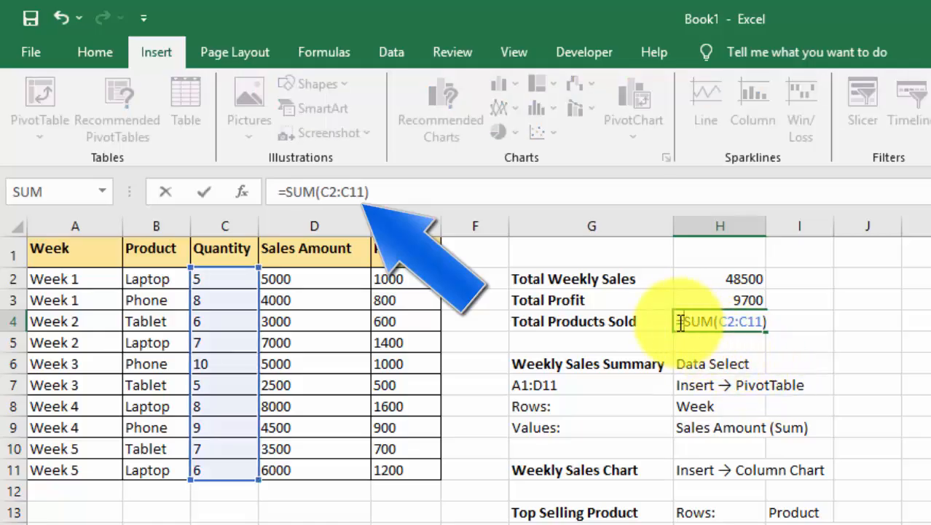
{"action": "key", "text": "Return"}
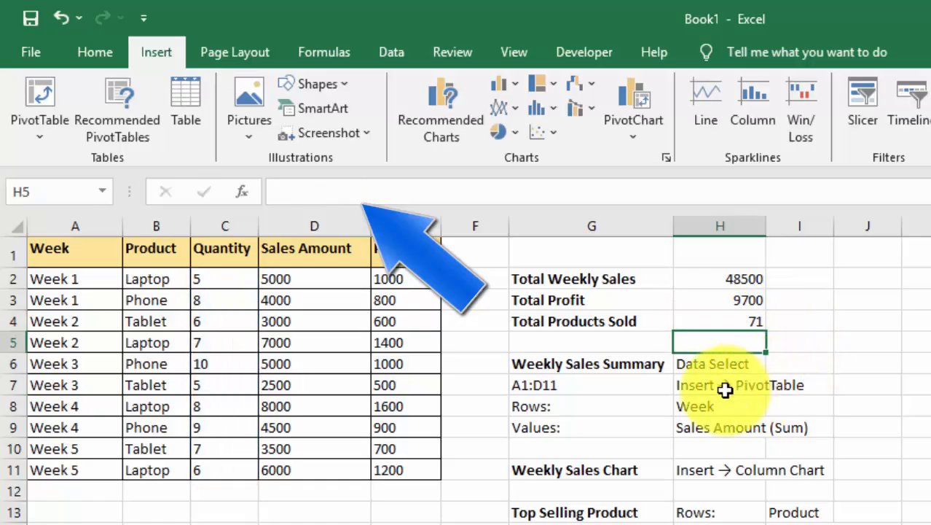
{"action": "left_click", "coordinate": [557, 369]}
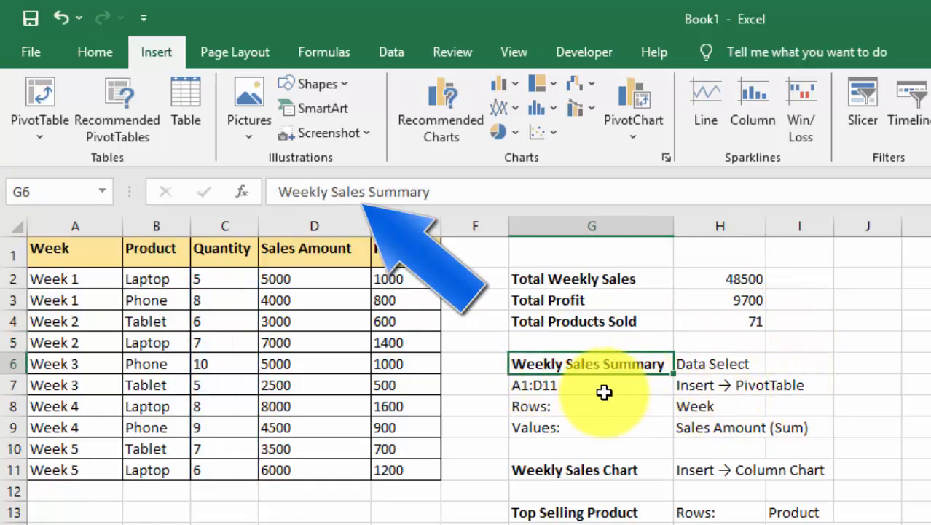
{"action": "left_click", "coordinate": [720, 369]}
{"action": "key", "text": "Left"}
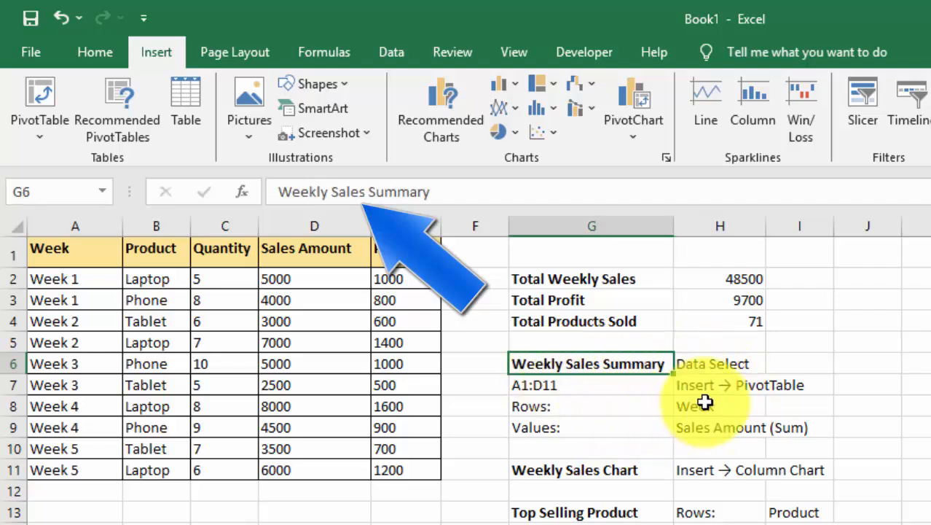
{"action": "left_click", "coordinate": [679, 364]}
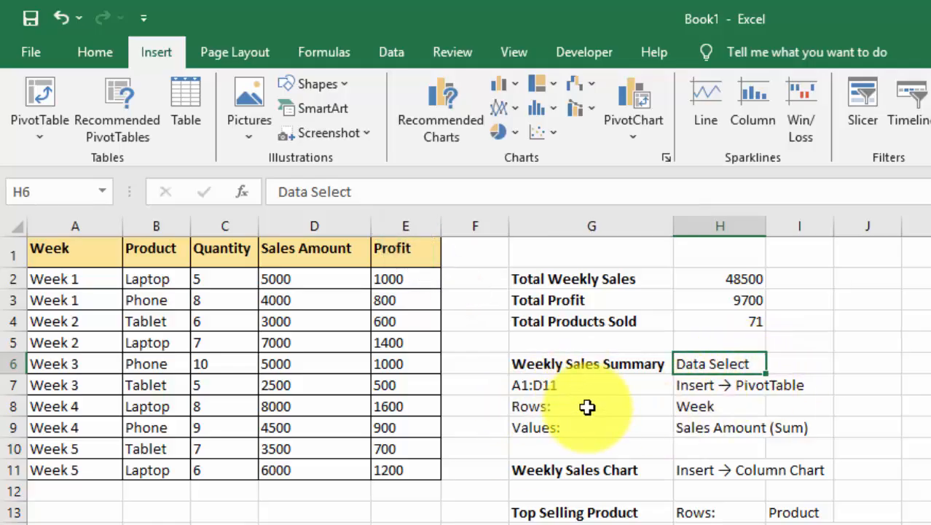
- Insert the recommended PivotTable "Sum of Quantity by Product" from the data range A1:D11
{"action": "left_click_drag", "start_coordinate": [64, 257], "coordinate": [296, 459]}
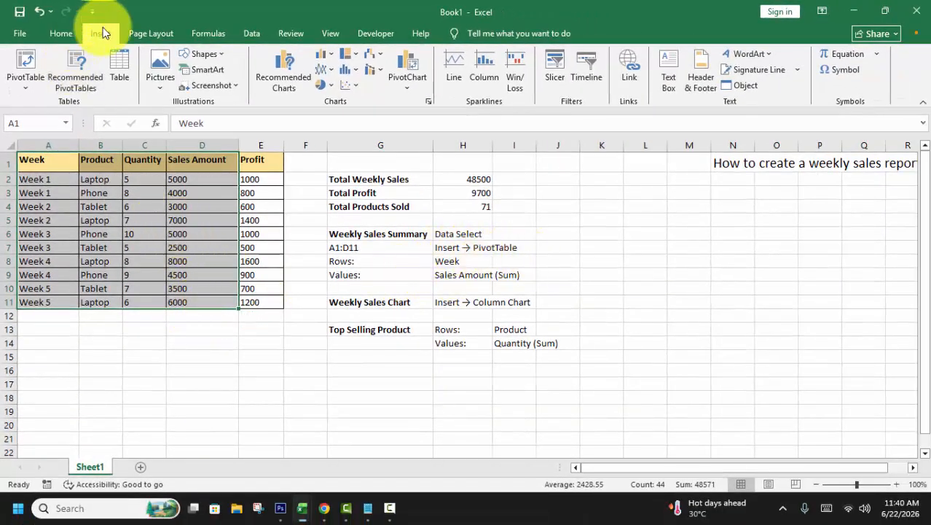
{"action": "left_click", "coordinate": [76, 69]}
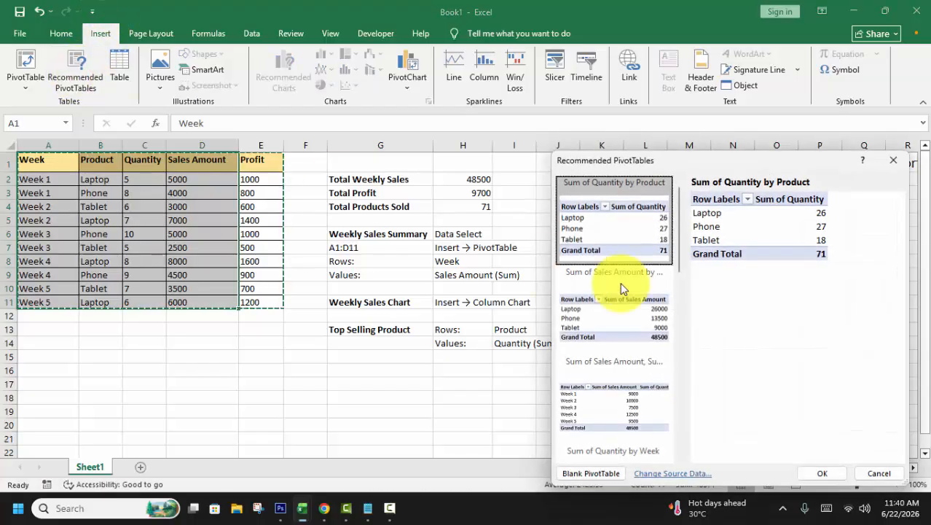
{"action": "left_click", "coordinate": [824, 474]}
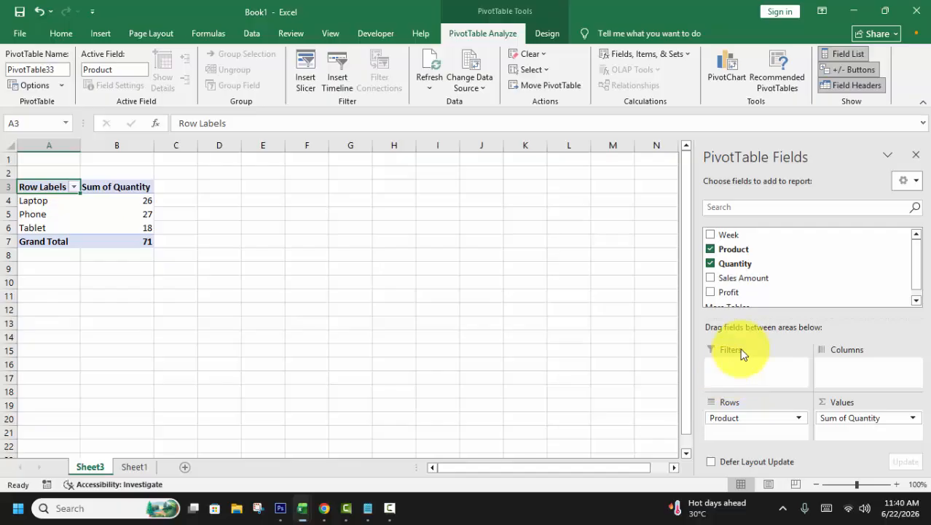
- Replace the PivotTable's Product and Quantity fields with Week in Rows and Sales Amount in Values
{"action": "left_click", "coordinate": [710, 249]}
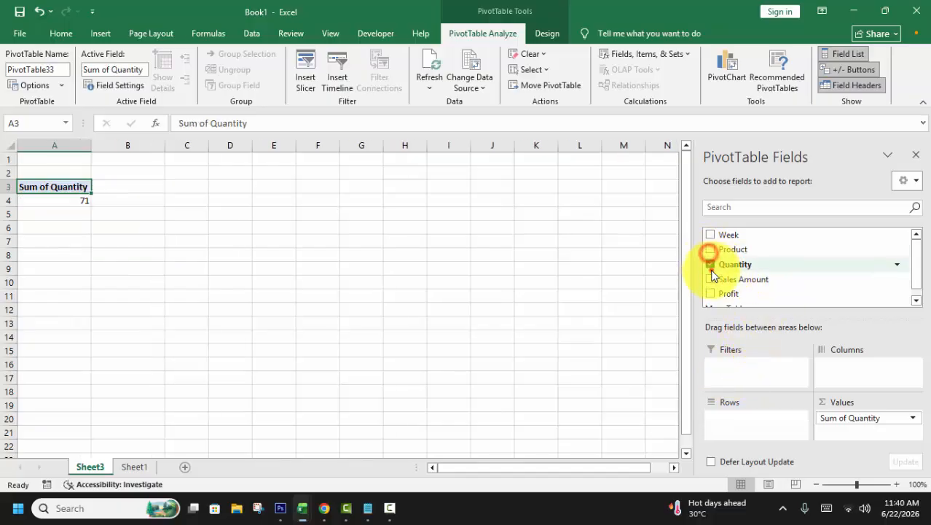
{"action": "left_click", "coordinate": [710, 264]}
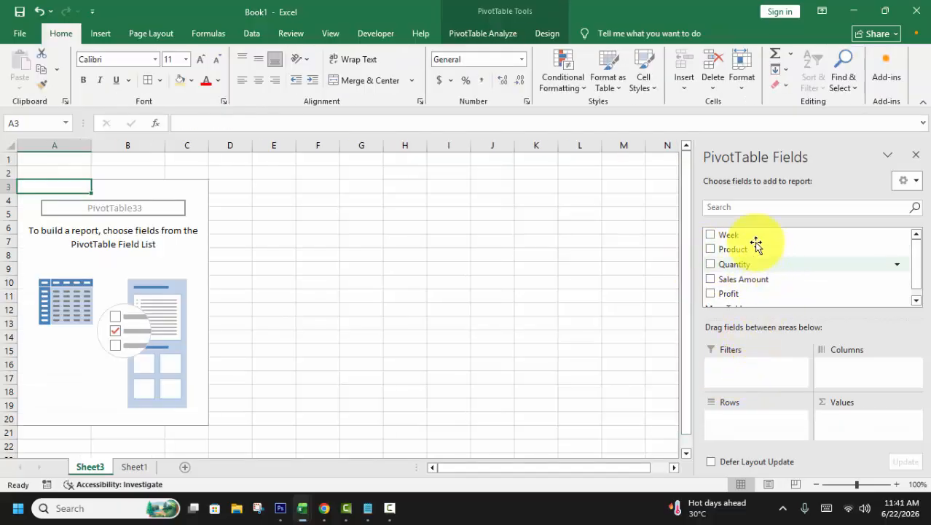
{"action": "left_click_drag", "start_coordinate": [748, 235], "coordinate": [745, 421]}
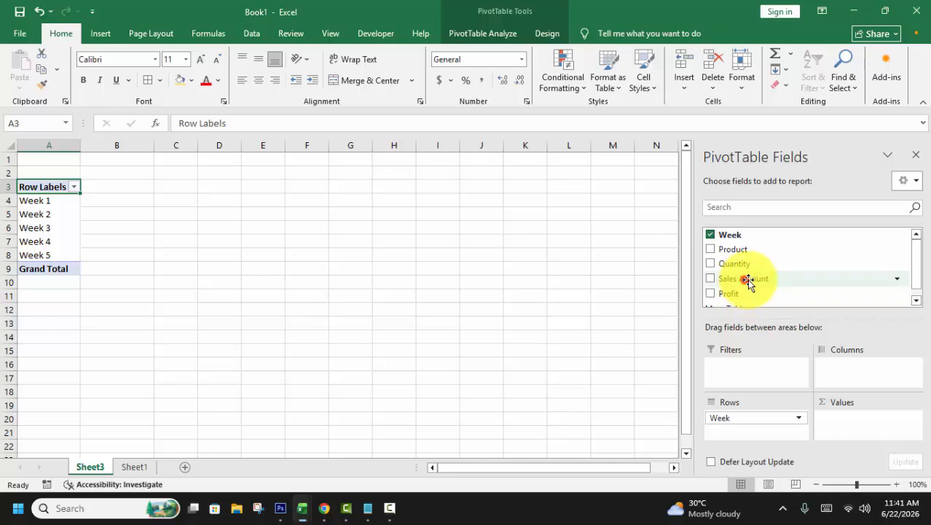
{"action": "left_click_drag", "start_coordinate": [748, 277], "coordinate": [862, 419]}
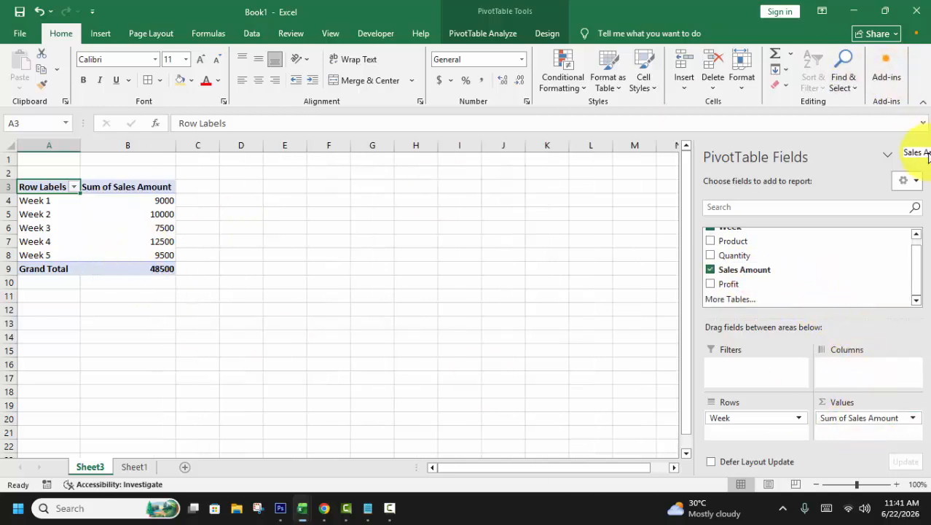
{"action": "left_click_drag", "start_coordinate": [919, 163], "coordinate": [420, 331]}
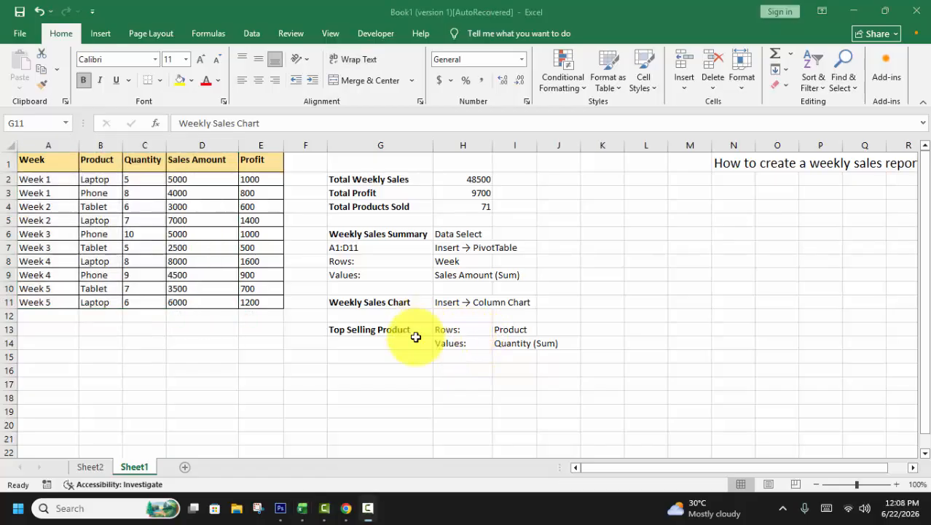
{"action": "left_click", "coordinate": [418, 304]}
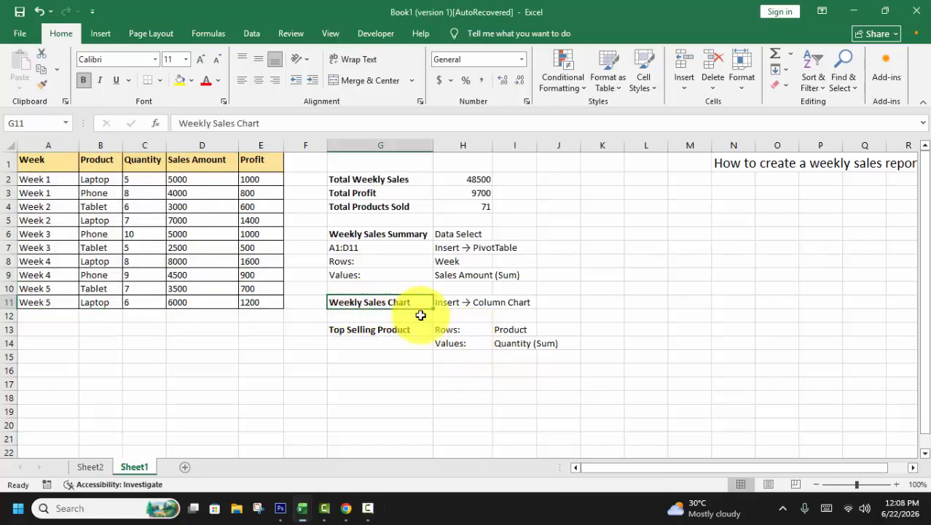
{"action": "left_click", "coordinate": [452, 303]}
{"action": "left_click", "coordinate": [517, 303]}
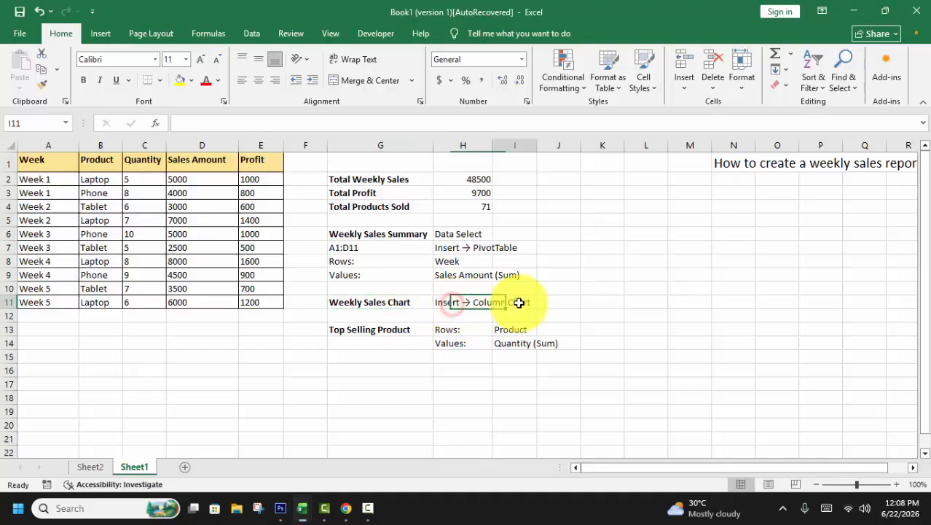
- Select the sales table A1:E11 and open the full list of column chart types for it
{"action": "left_click_drag", "start_coordinate": [37, 159], "coordinate": [250, 301]}
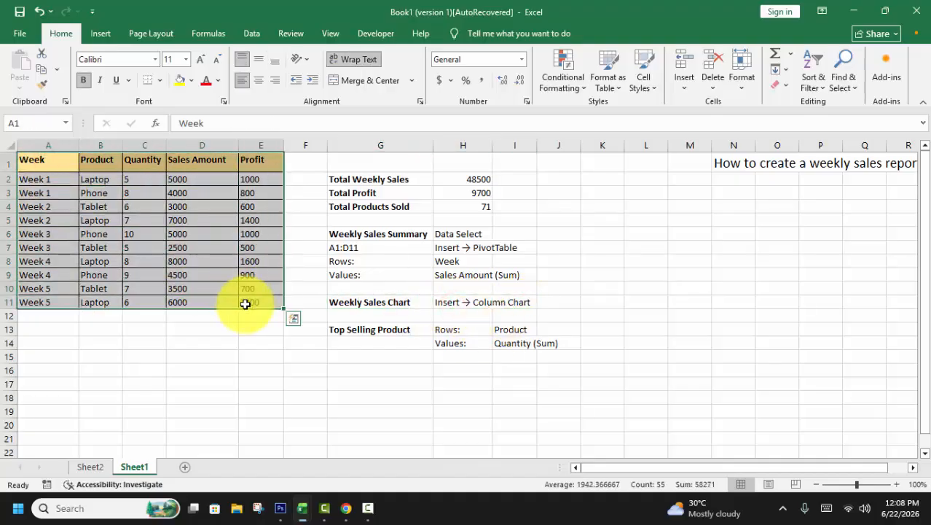
{"action": "left_click", "coordinate": [99, 34]}
{"action": "left_click", "coordinate": [277, 80]}
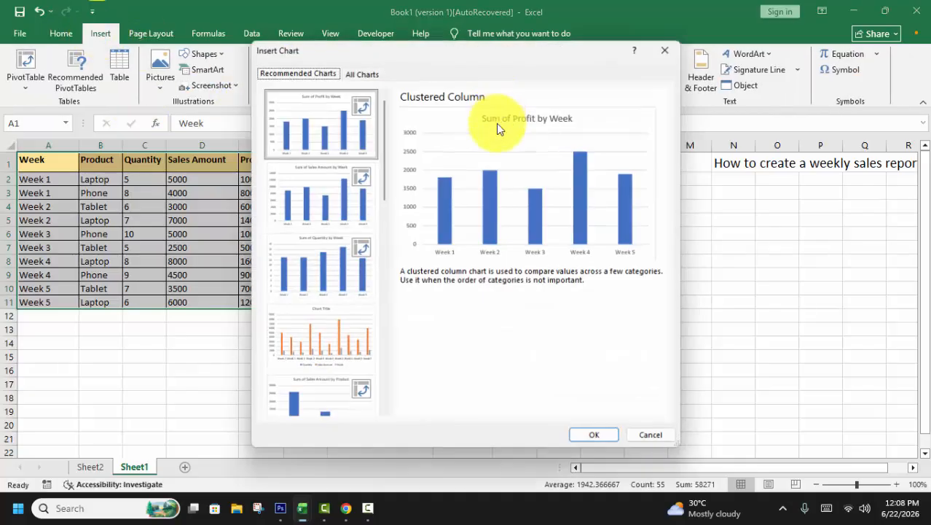
{"action": "left_click", "coordinate": [359, 75]}
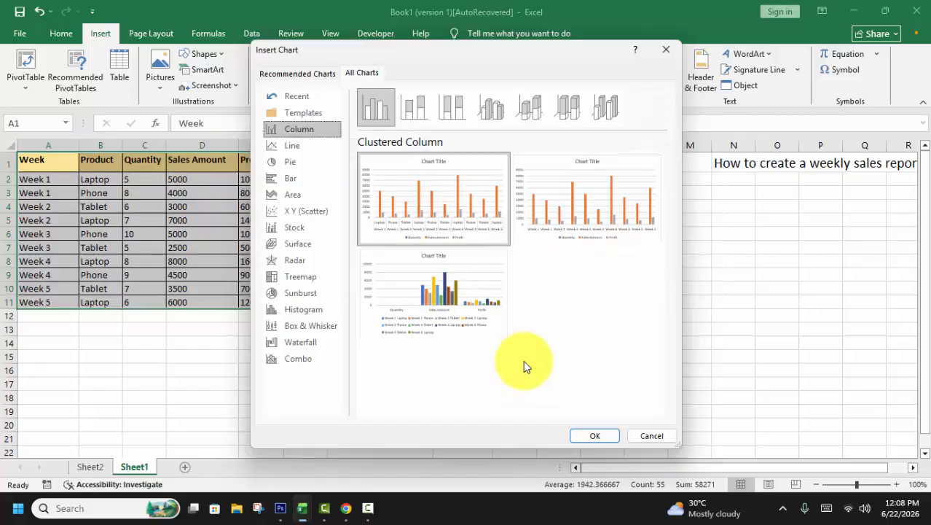
- Preview the alternative column chart subtypes, including 100% Stacked Column and 3-D Column
{"action": "left_click", "coordinate": [453, 107]}
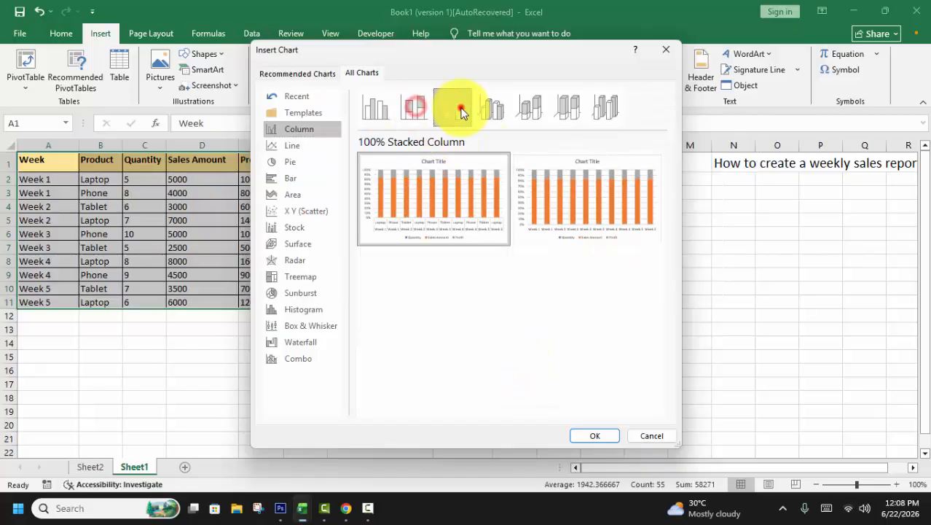
{"action": "left_click", "coordinate": [492, 109]}
{"action": "left_click", "coordinate": [529, 109]}
{"action": "left_click", "coordinate": [615, 116]}
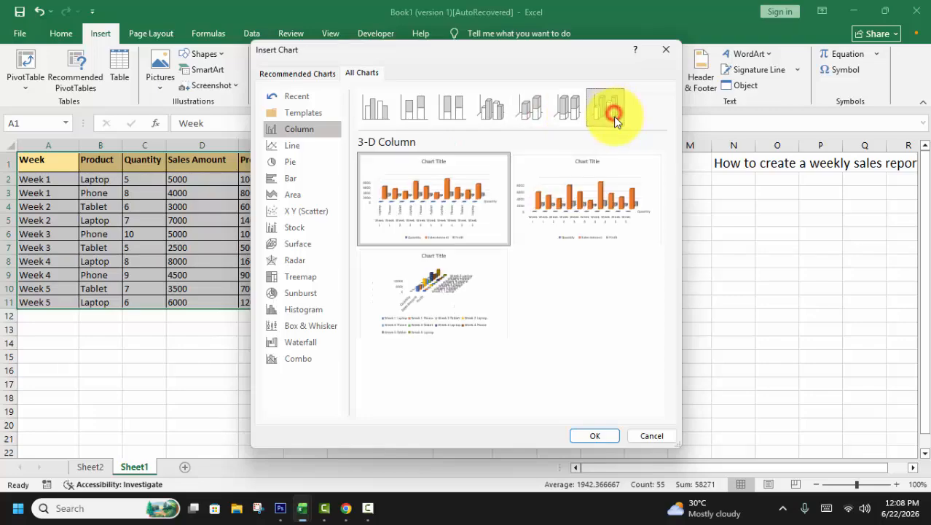
- Insert a Clustered Column chart using the first layout and place it beside the report notes, to the right of column I
{"action": "left_click", "coordinate": [372, 108]}
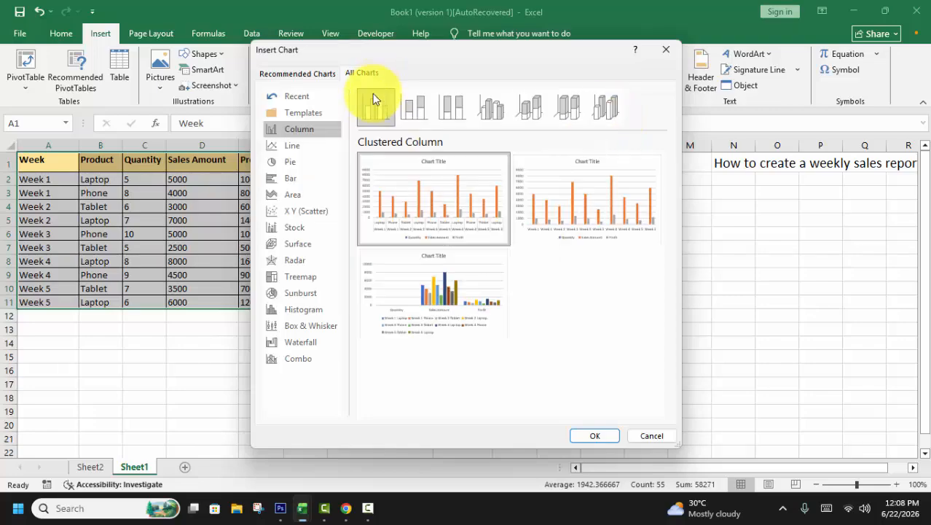
{"action": "left_click", "coordinate": [418, 190]}
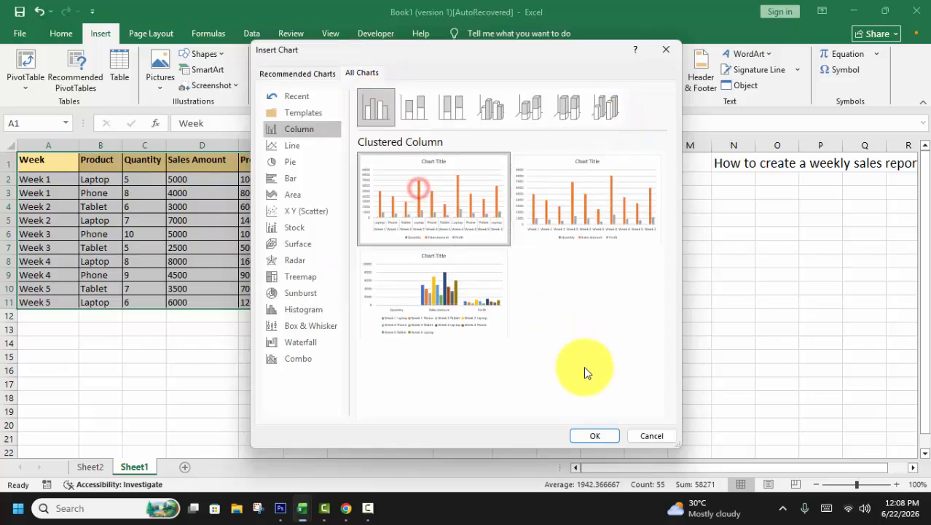
{"action": "left_click", "coordinate": [596, 435]}
{"action": "left_click_drag", "start_coordinate": [590, 230], "coordinate": [856, 208]}
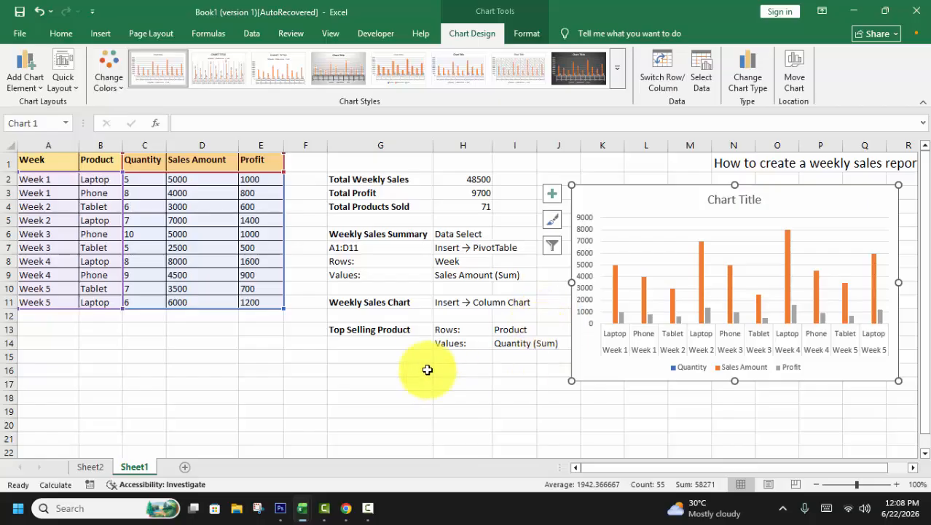
- Insert the recommended Sum of Profit by Product PivotTable for the sales table on a new sheet
{"action": "left_click", "coordinate": [100, 33]}
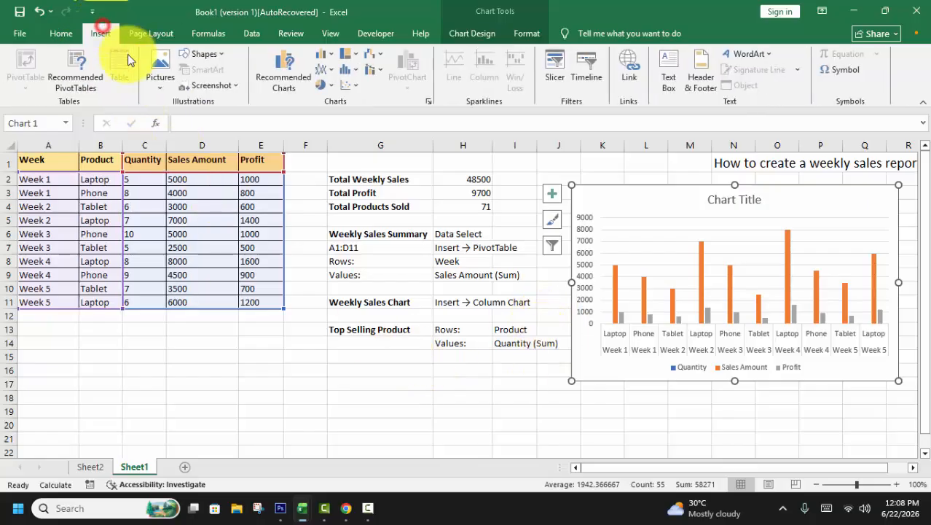
{"action": "left_click", "coordinate": [75, 73]}
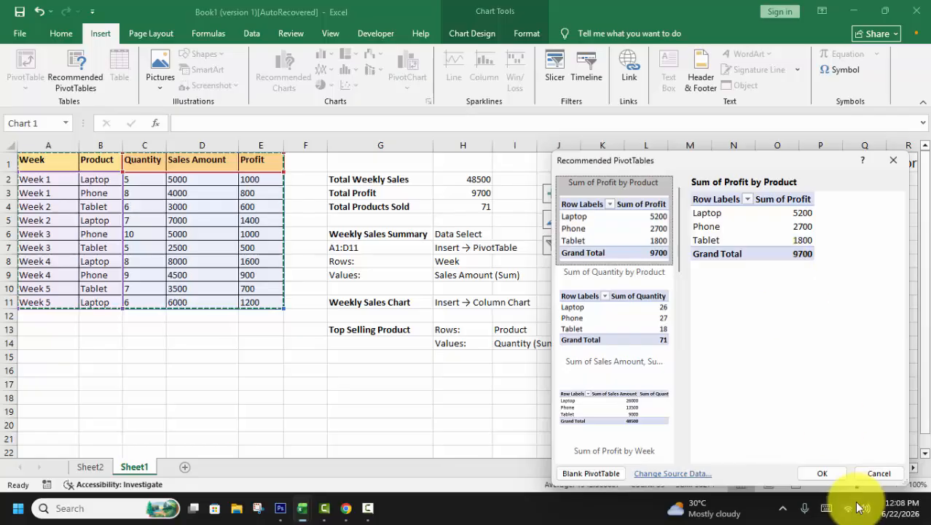
{"action": "left_click", "coordinate": [824, 473]}
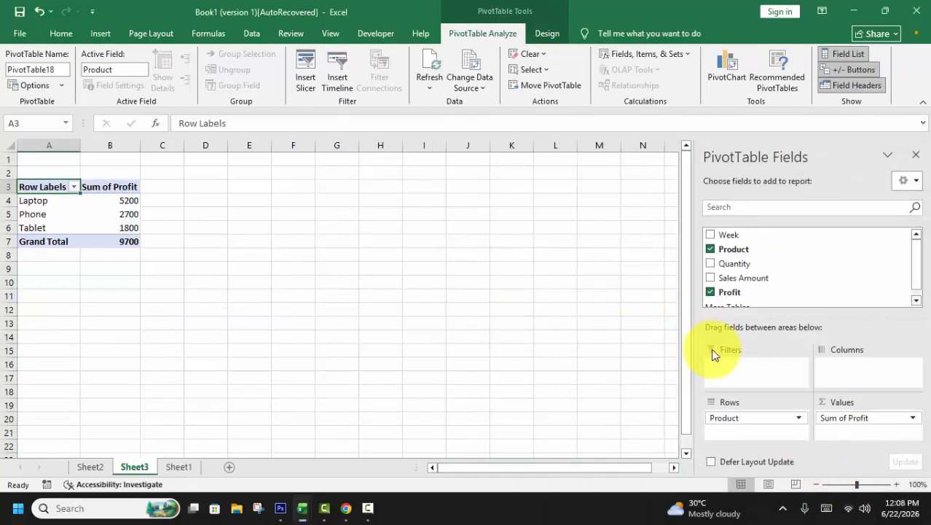
- Change the new PivotTable to show Product in Rows and Sum of Quantity in Values, and close its field list
{"action": "left_click", "coordinate": [710, 292]}
{"action": "left_click", "coordinate": [710, 249]}
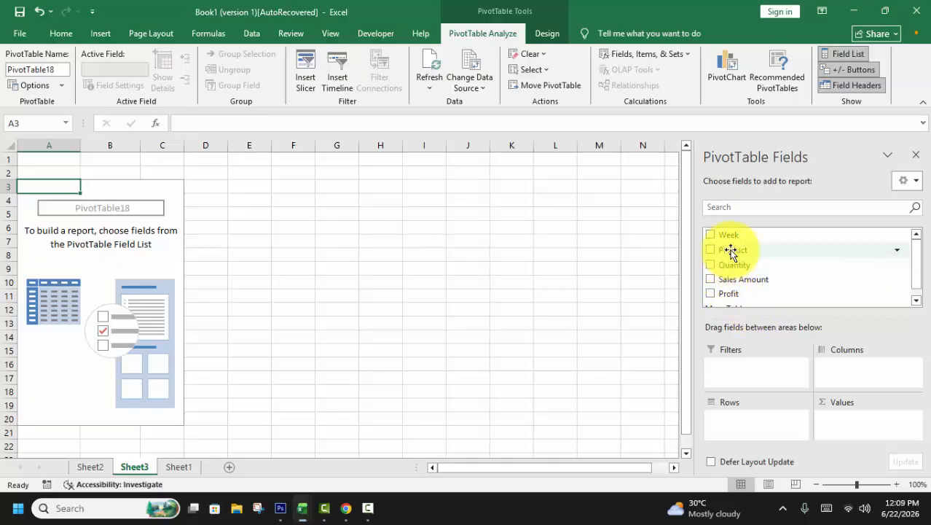
{"action": "left_click", "coordinate": [711, 249]}
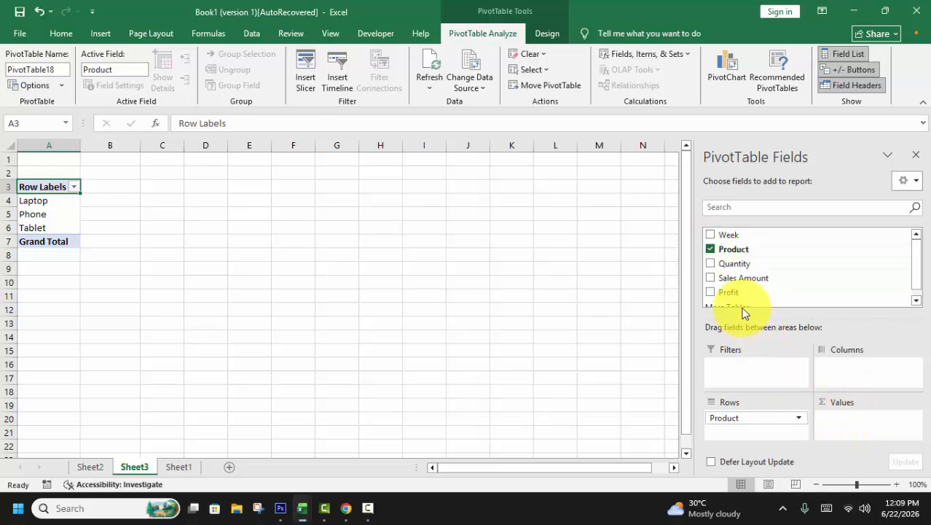
{"action": "left_click", "coordinate": [711, 265]}
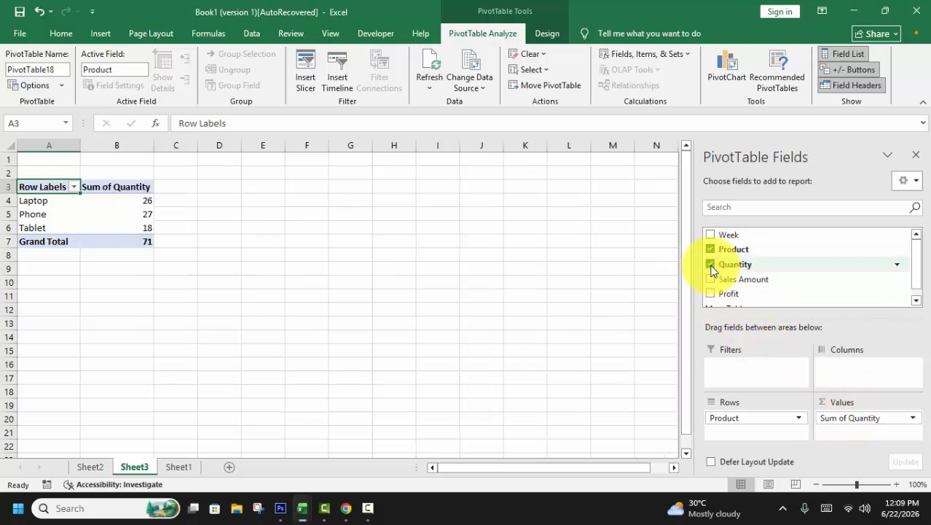
{"action": "left_click", "coordinate": [917, 153]}
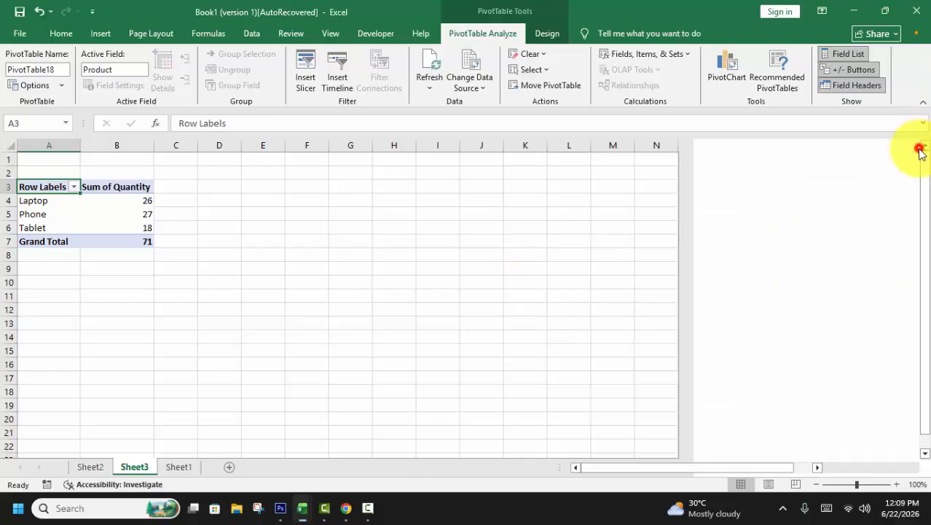
- Add a new blank worksheet after Sheet1 and make its row 1 about twice as tall
{"action": "left_click", "coordinate": [177, 466]}
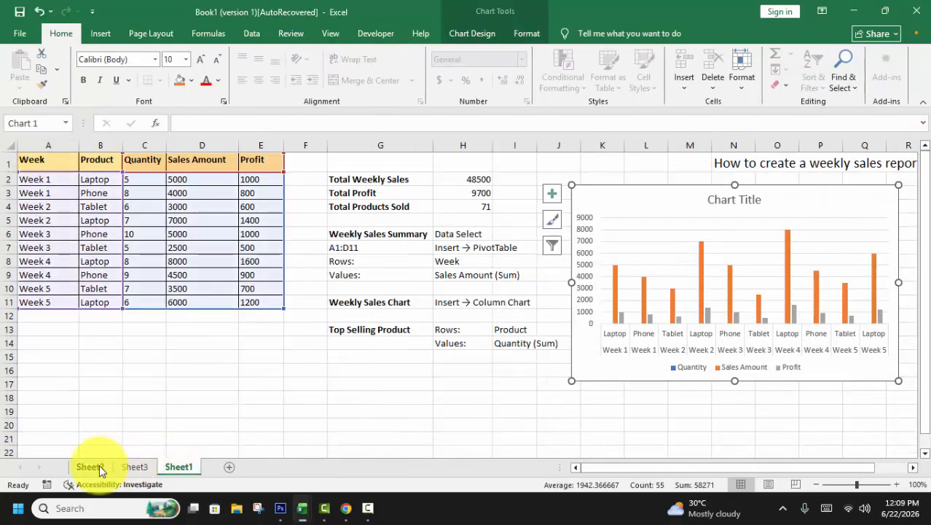
{"action": "left_click", "coordinate": [91, 466]}
{"action": "left_click", "coordinate": [131, 467]}
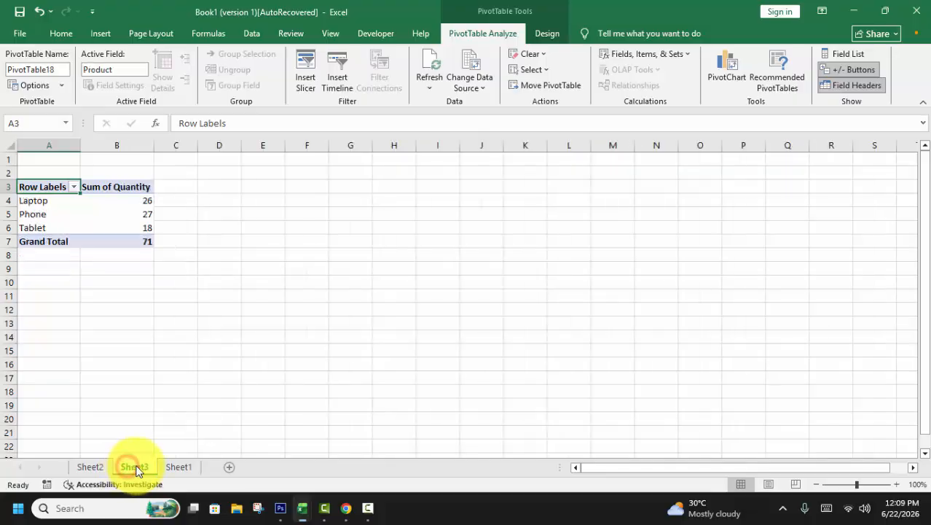
{"action": "left_click", "coordinate": [168, 467]}
{"action": "left_click", "coordinate": [228, 466]}
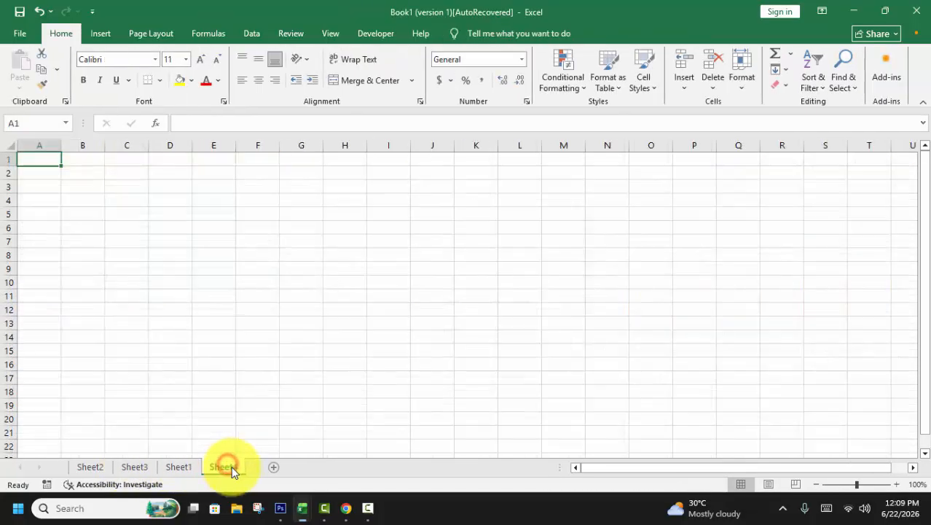
{"action": "left_click", "coordinate": [335, 271]}
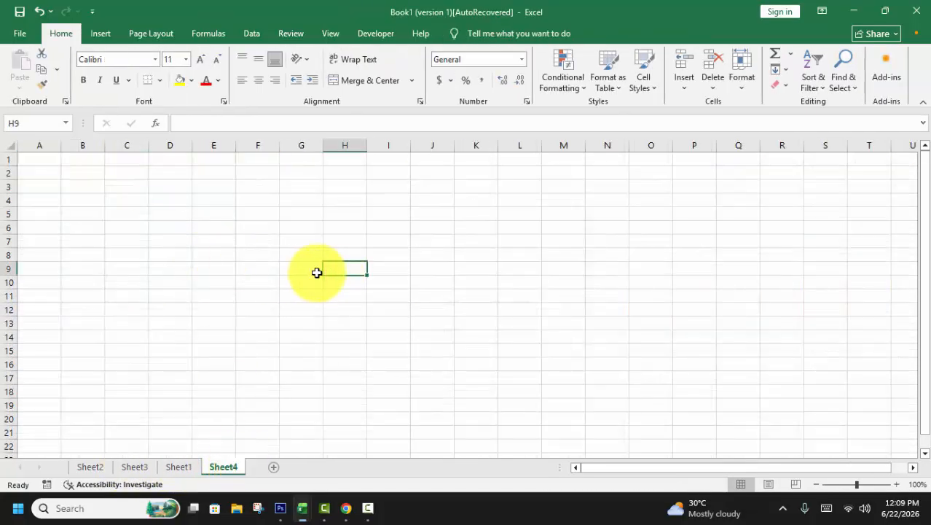
{"action": "left_click_drag", "start_coordinate": [9, 161], "coordinate": [31, 182]}
{"action": "left_click", "coordinate": [77, 208]}
- Enter the title "Dashboard" in cell G1 of Sheet4 and set its font size to 24
{"action": "left_click", "coordinate": [399, 256]}
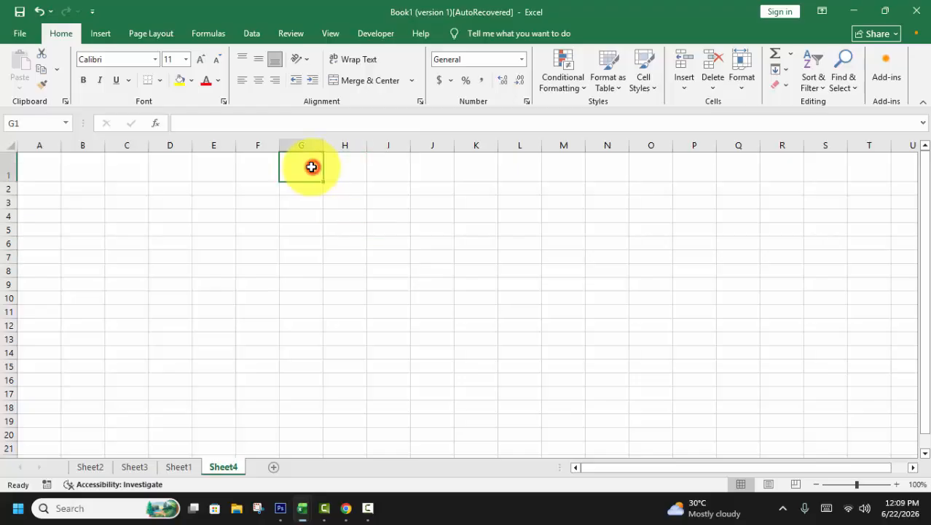
{"action": "type", "text": "Dashboard"}
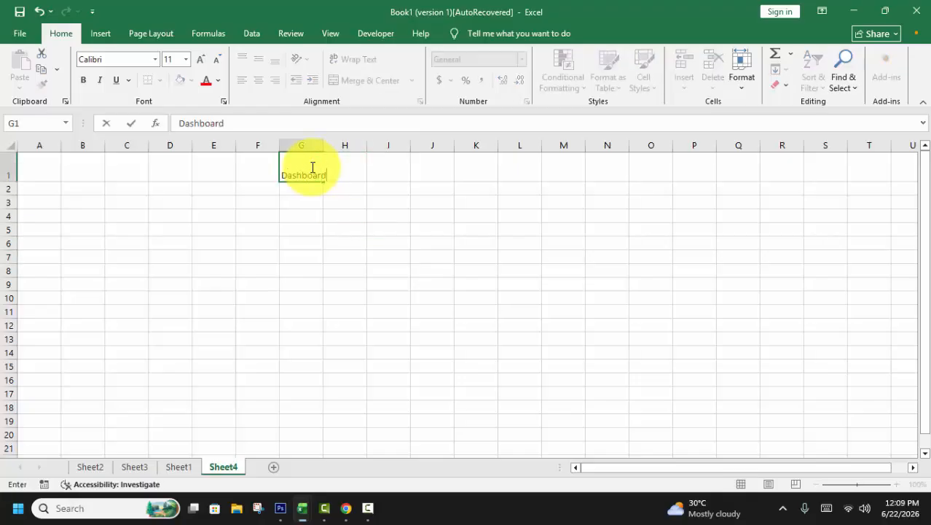
{"action": "left_click", "coordinate": [328, 193]}
{"action": "left_click", "coordinate": [310, 172]}
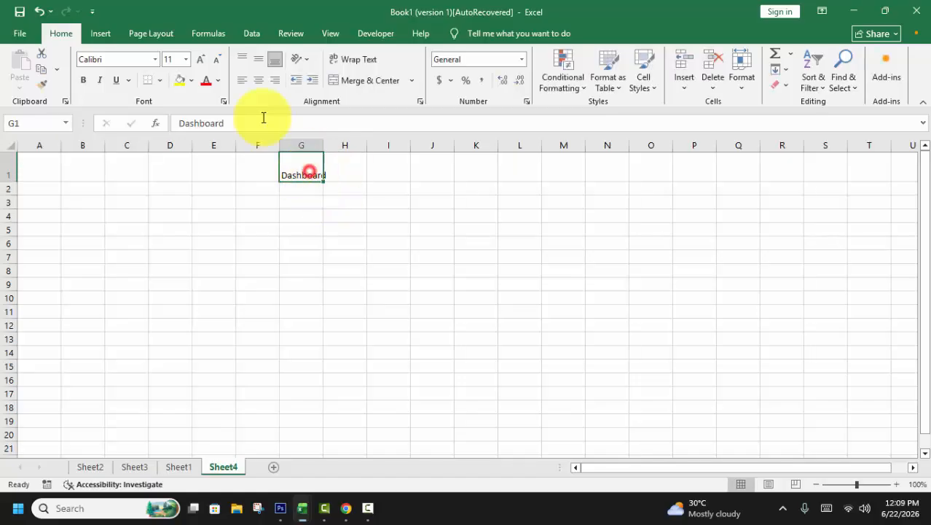
{"action": "left_click", "coordinate": [186, 60]}
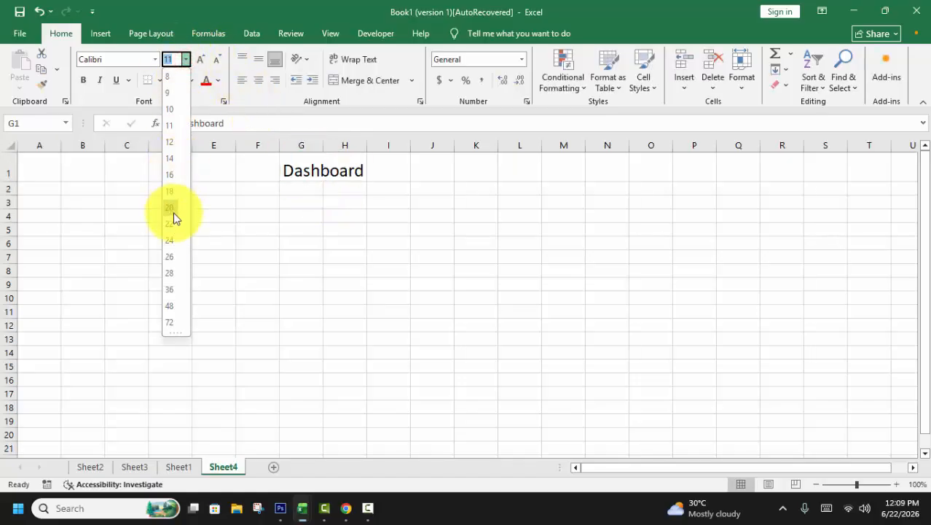
{"action": "left_click", "coordinate": [180, 249]}
{"action": "left_click", "coordinate": [384, 295]}
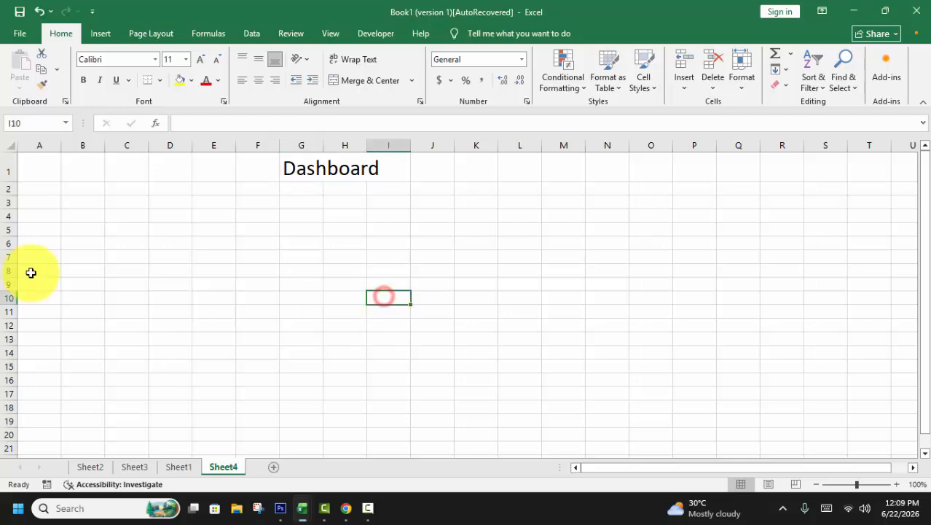
- Widen column A of Sheet4 to about two and a half times its default width
{"action": "left_click", "coordinate": [38, 217]}
{"action": "left_click", "coordinate": [106, 227]}
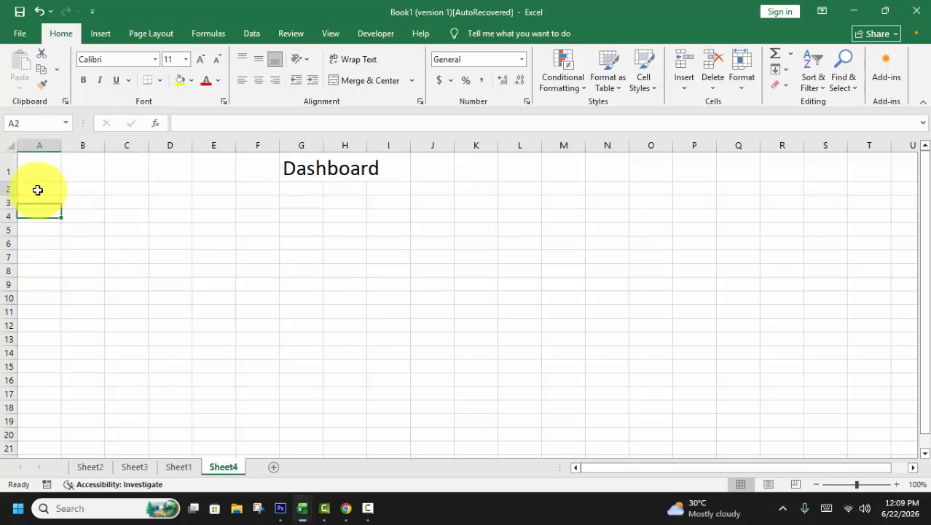
{"action": "left_click_drag", "start_coordinate": [61, 145], "coordinate": [126, 149]}
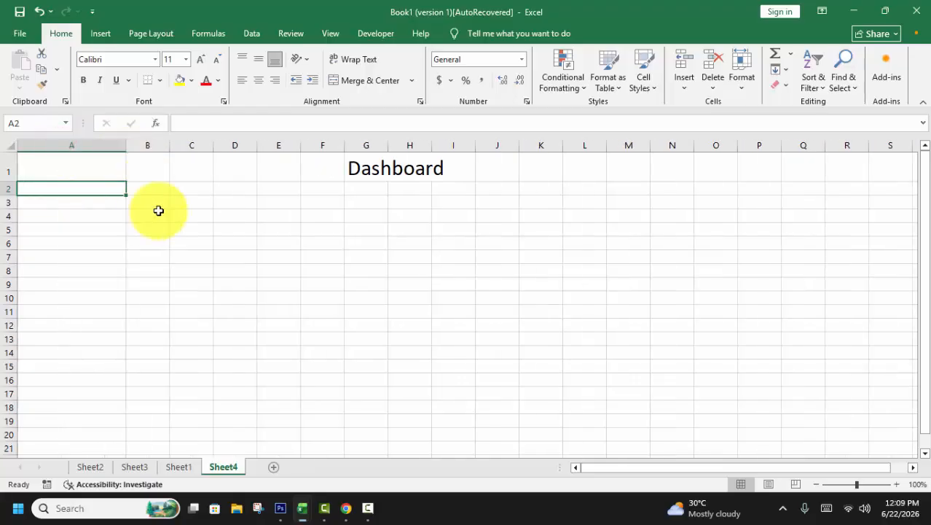
{"action": "left_click_drag", "start_coordinate": [149, 243], "coordinate": [172, 243]}
- Copy the labels Total Weekly Sales, Total Profit and Total Products Sold from Sheet1 G2:G4 into Sheet4 starting at A2
{"action": "left_click", "coordinate": [183, 470]}
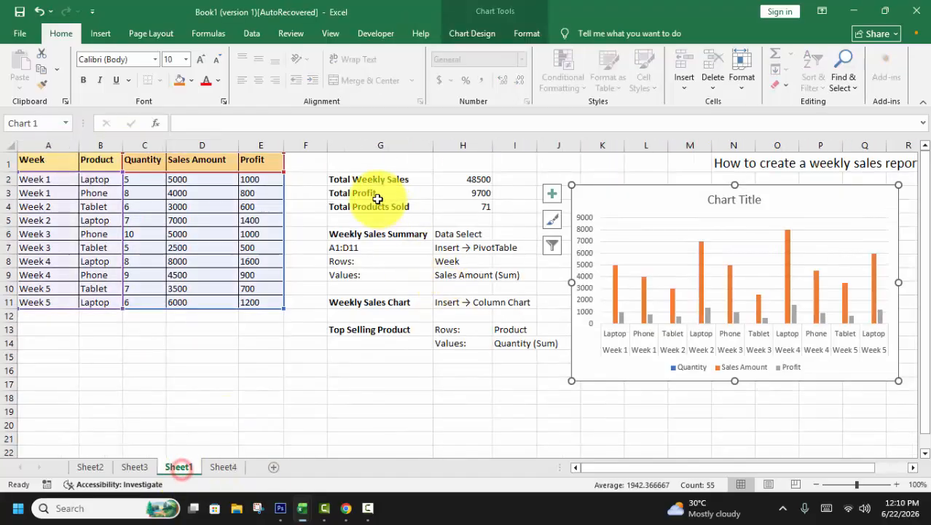
{"action": "left_click_drag", "start_coordinate": [370, 182], "coordinate": [400, 208]}
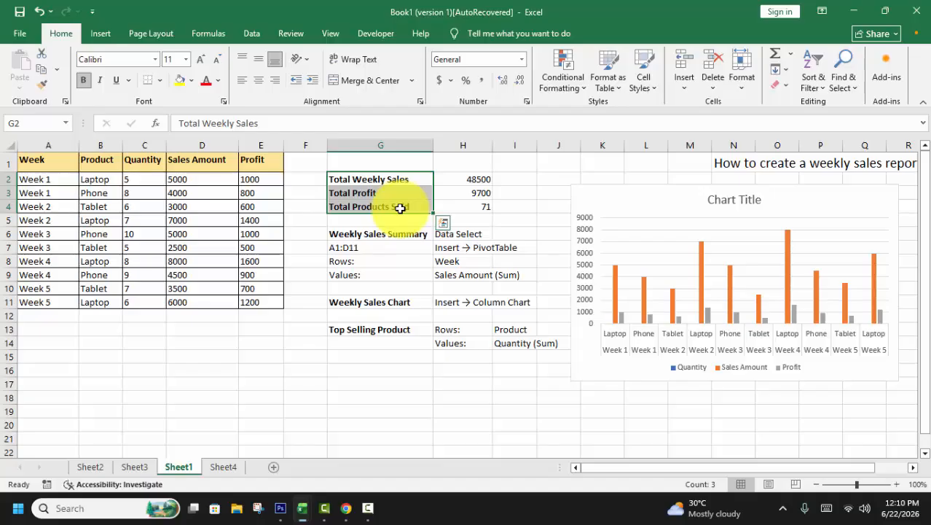
{"action": "key", "text": "ctrl+c"}
{"action": "left_click", "coordinate": [226, 467]}
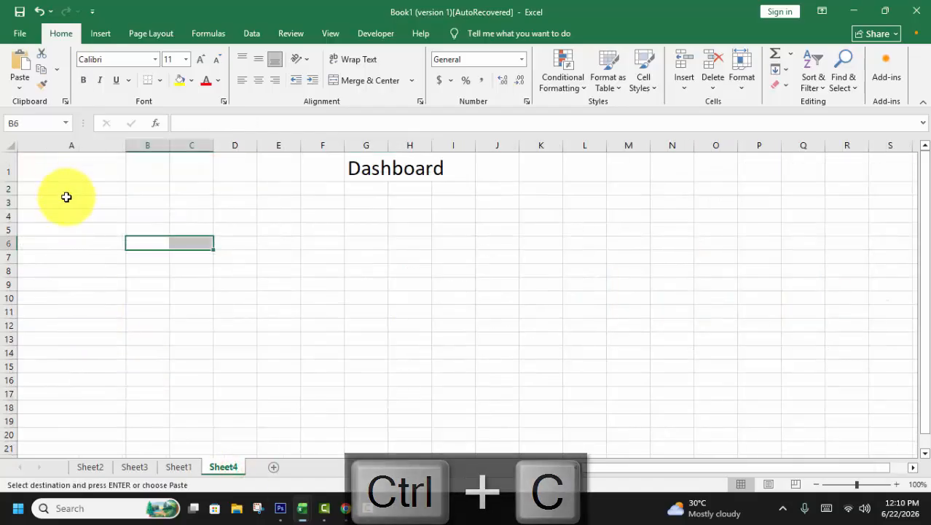
{"action": "left_click", "coordinate": [65, 189]}
{"action": "key", "text": "ctrl+v"}
{"action": "left_click", "coordinate": [322, 296]}
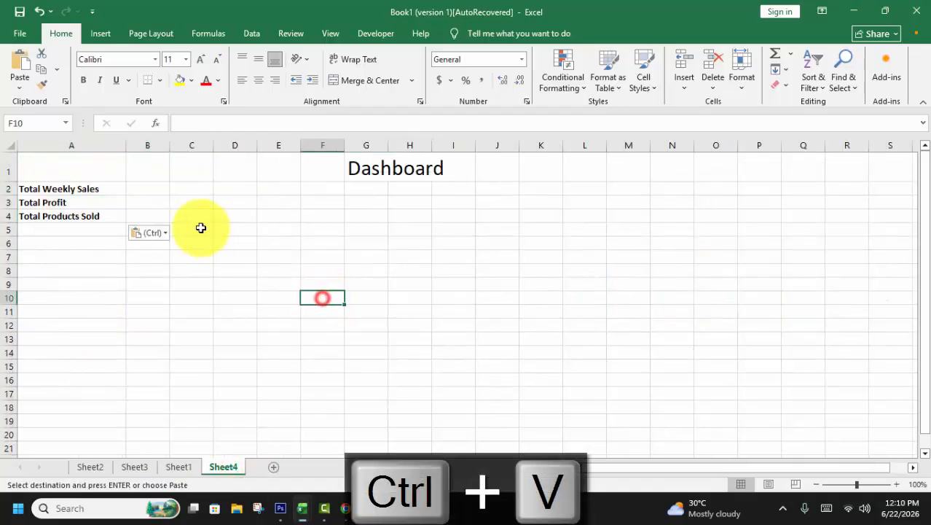
{"action": "left_click", "coordinate": [202, 227]}
- Link Sheet4 cell B2 to the total with =Sheet1!H2 and fill the formula down to B4
{"action": "left_click", "coordinate": [150, 189]}
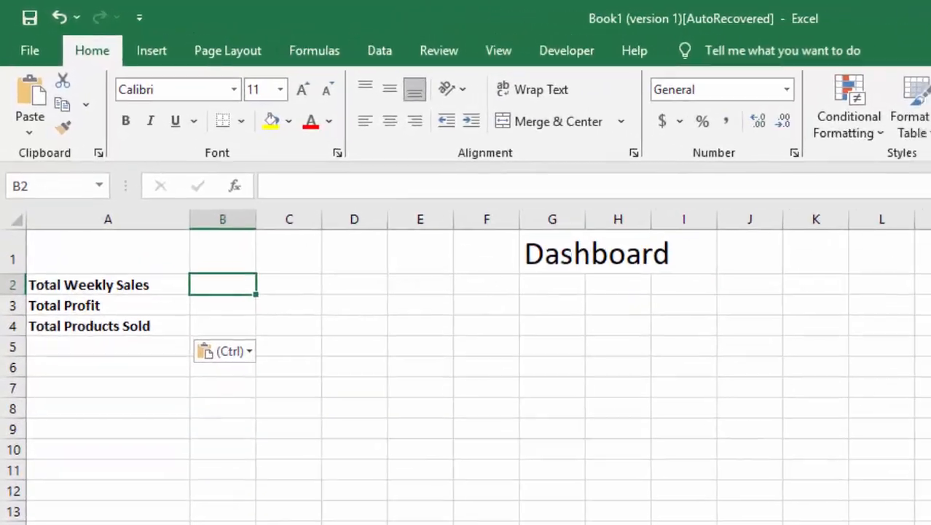
{"action": "type", "text": "="}
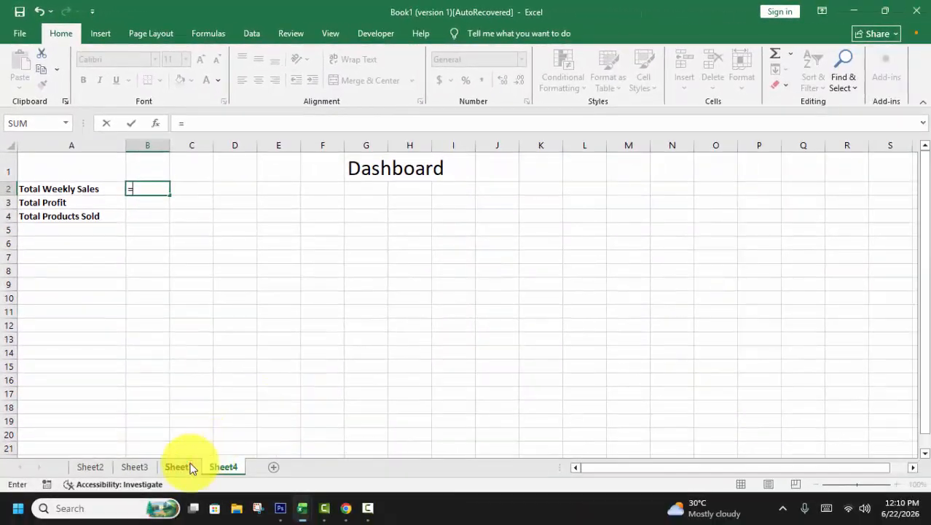
{"action": "left_click", "coordinate": [188, 466]}
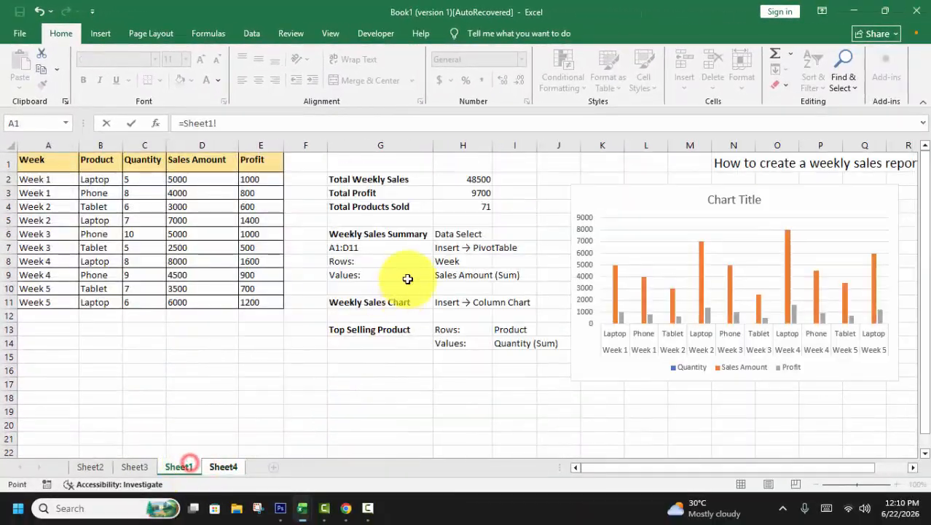
{"action": "key", "text": "Return"}
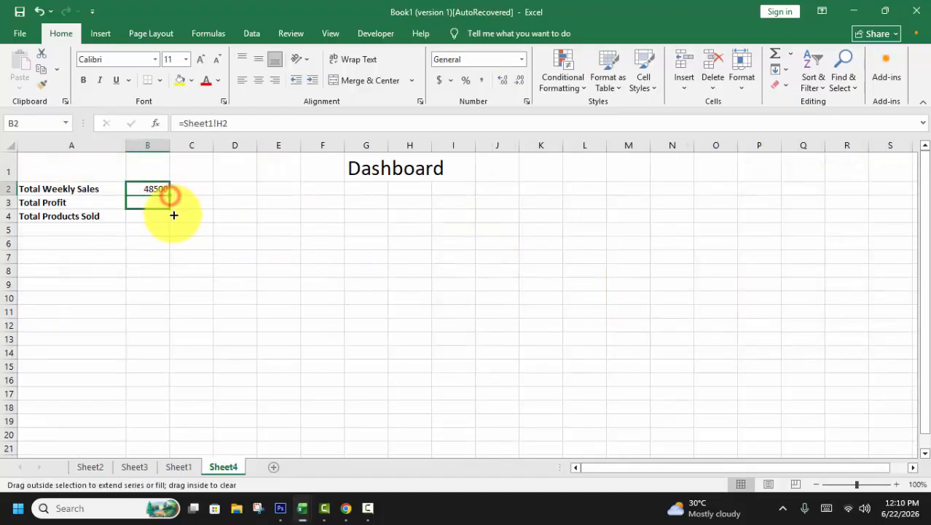
{"action": "left_click_drag", "start_coordinate": [173, 218], "coordinate": [174, 219]}
{"action": "left_click", "coordinate": [266, 256]}
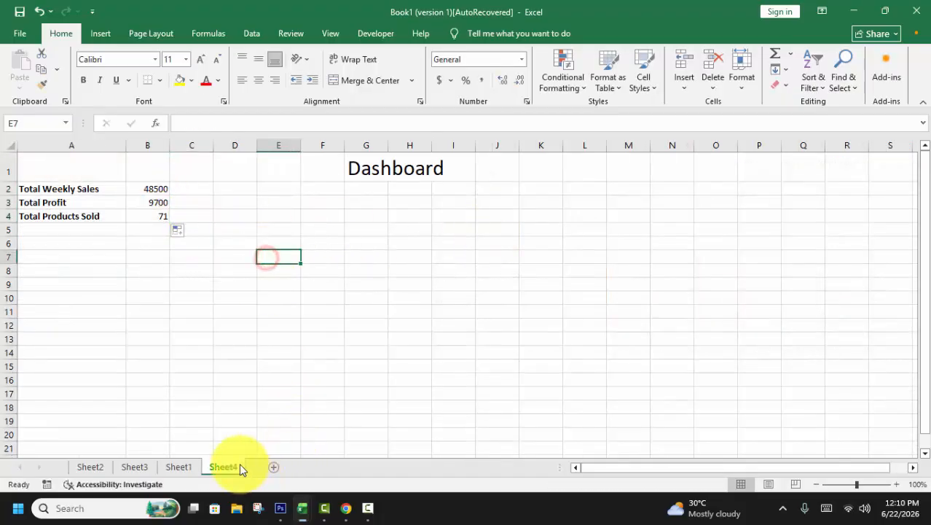
- Copy the column chart from Sheet1 to Sheet4 and place it below the title row, spanning about columns I to P
{"action": "left_click", "coordinate": [192, 466]}
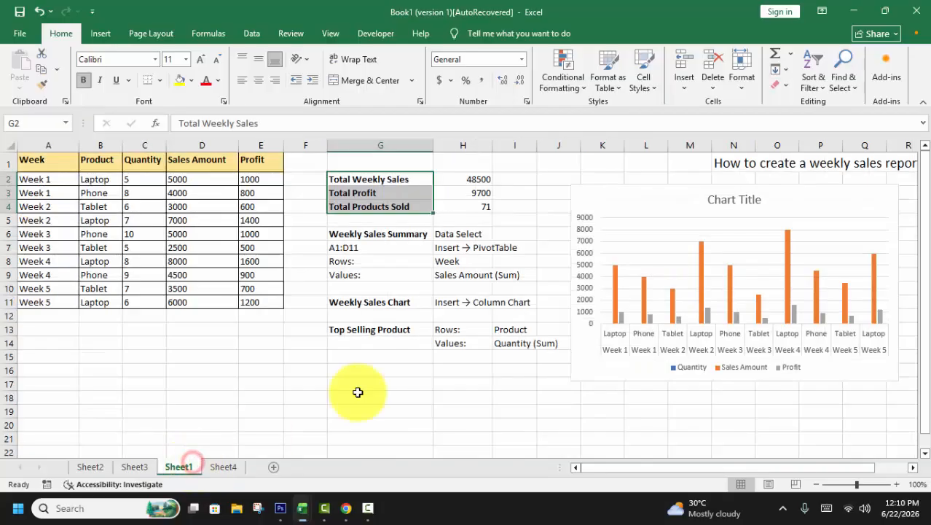
{"action": "left_click", "coordinate": [668, 201]}
{"action": "left_click_drag", "start_coordinate": [663, 194], "coordinate": [669, 220]}
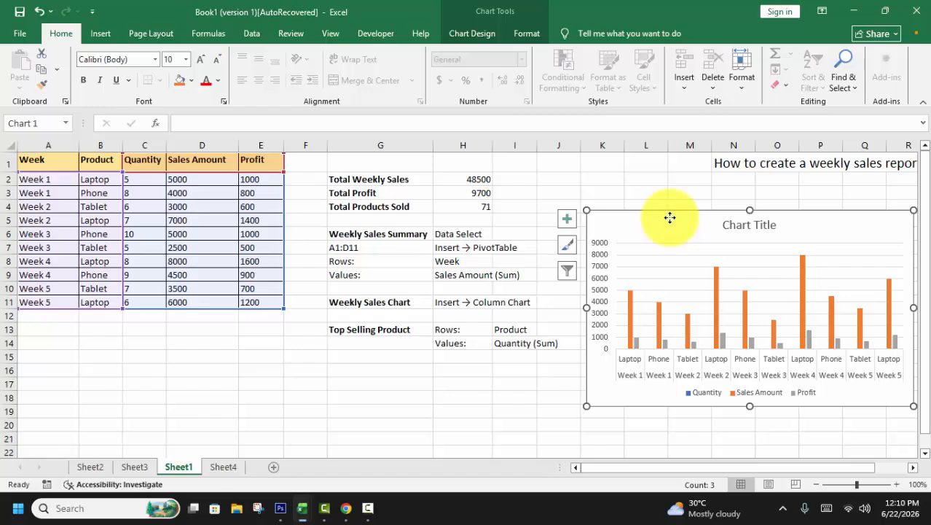
{"action": "key", "text": "ctrl+c"}
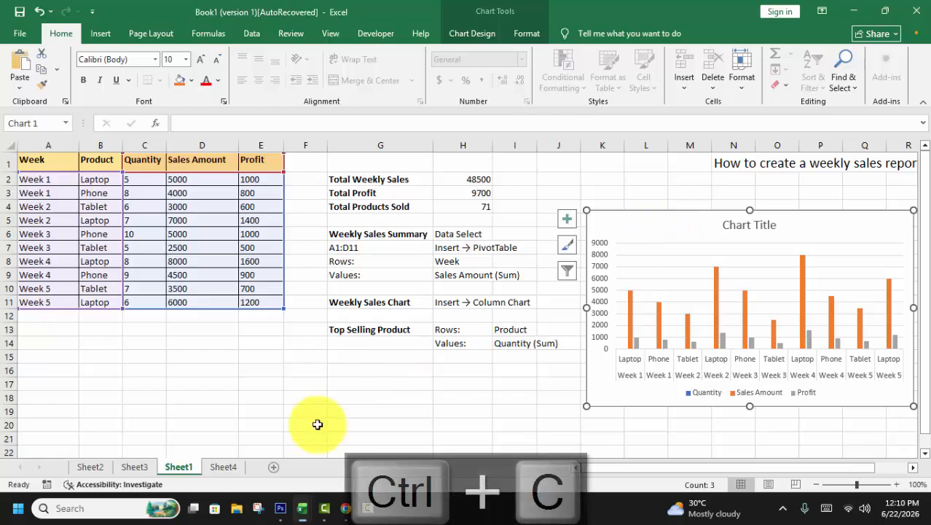
{"action": "left_click", "coordinate": [229, 467]}
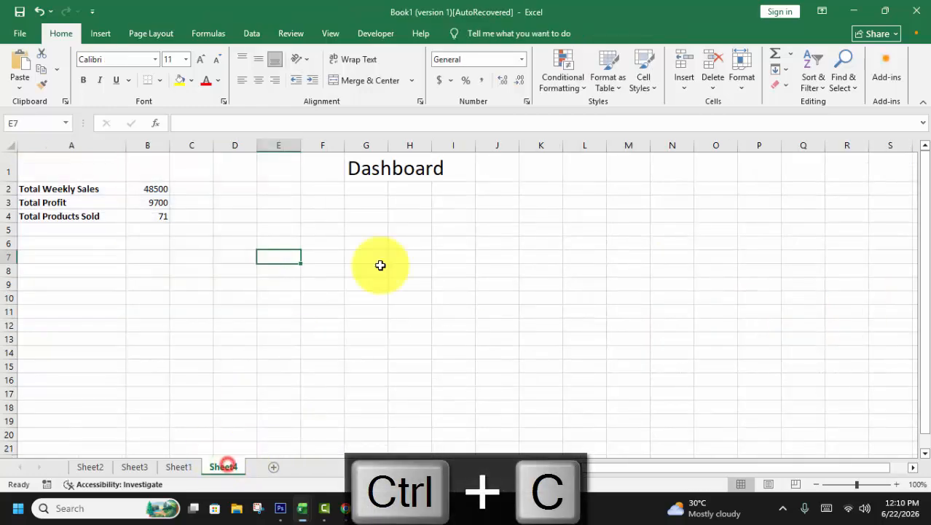
{"action": "left_click", "coordinate": [422, 255]}
{"action": "key", "text": "ctrl+v"}
{"action": "left_click_drag", "start_coordinate": [499, 276], "coordinate": [533, 204]}
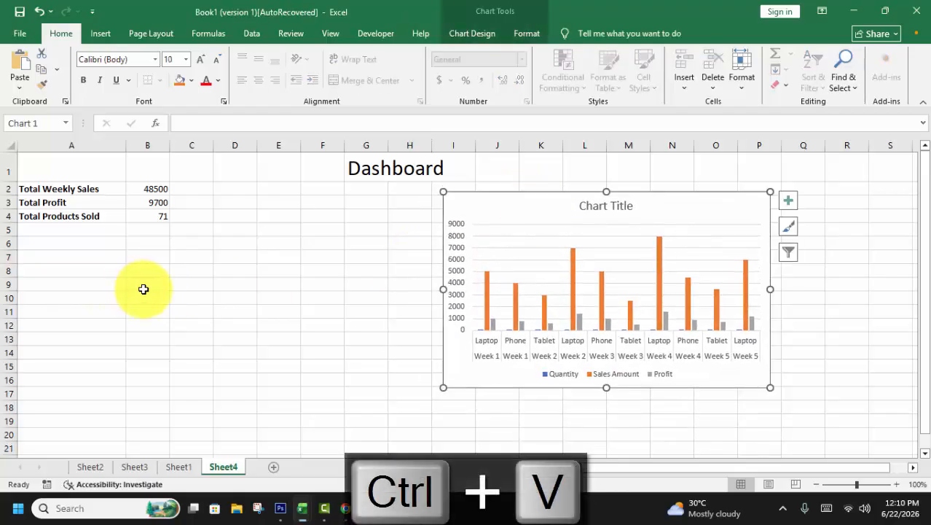
- Review the PivotTables on Sheet3 and Sheet2
{"action": "left_click", "coordinate": [136, 467]}
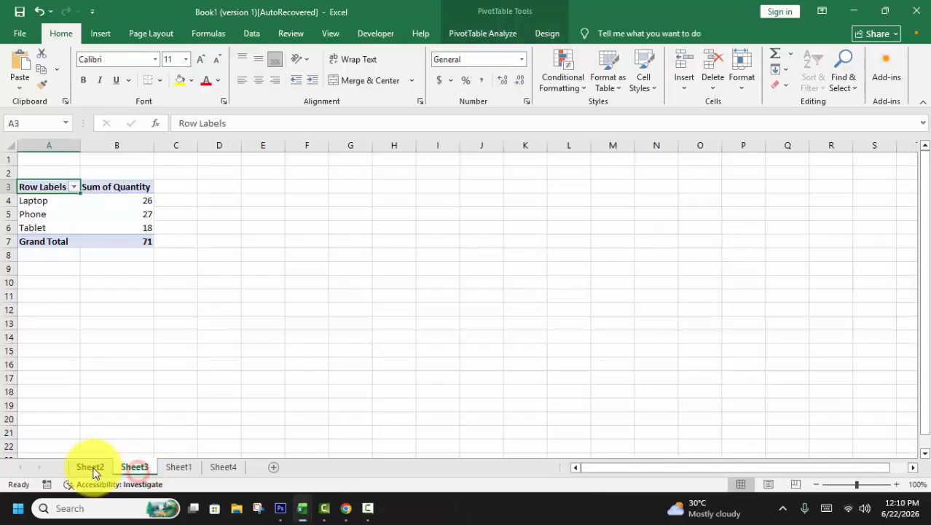
{"action": "left_click", "coordinate": [91, 467]}
{"action": "left_click", "coordinate": [135, 467]}
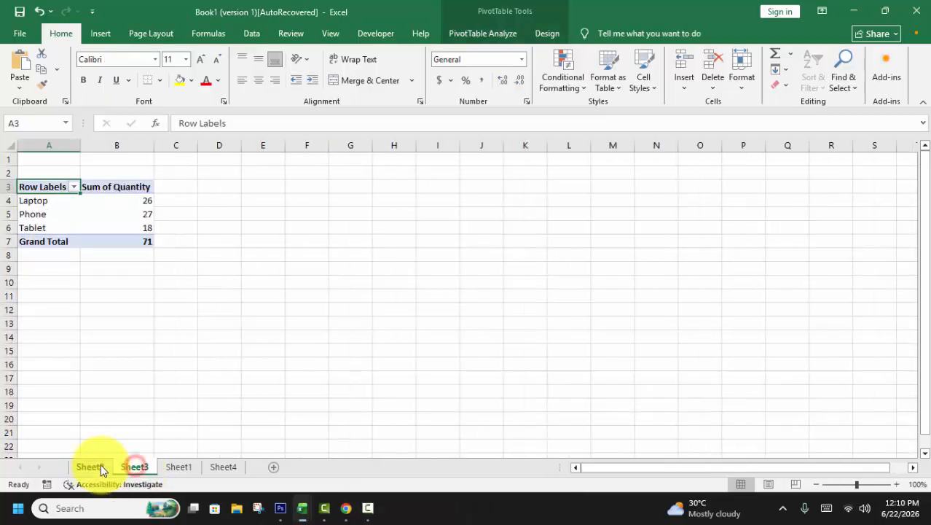
{"action": "left_click", "coordinate": [99, 466]}
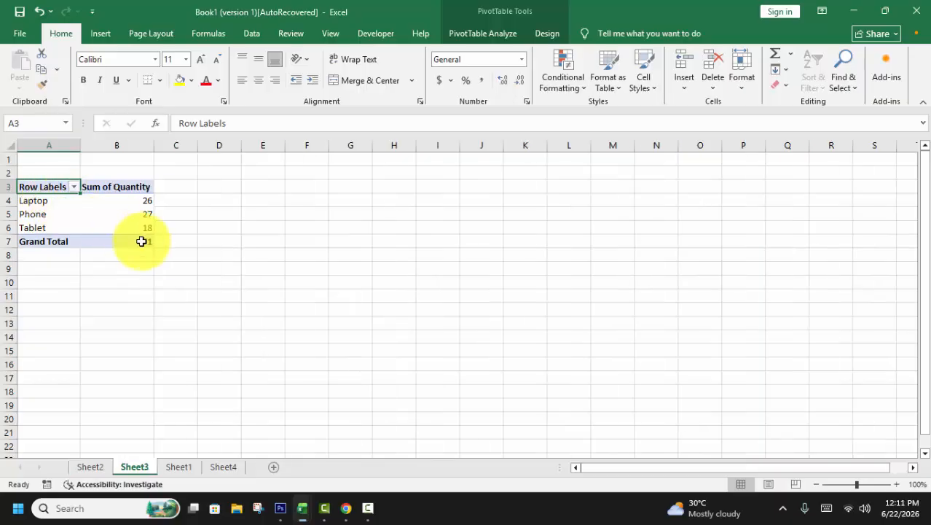
- Copy the product quantity PivotTable from Sheet3 A3:B7 into Sheet4 at A7 and widen column B to fit its header
{"action": "left_click", "coordinate": [254, 244]}
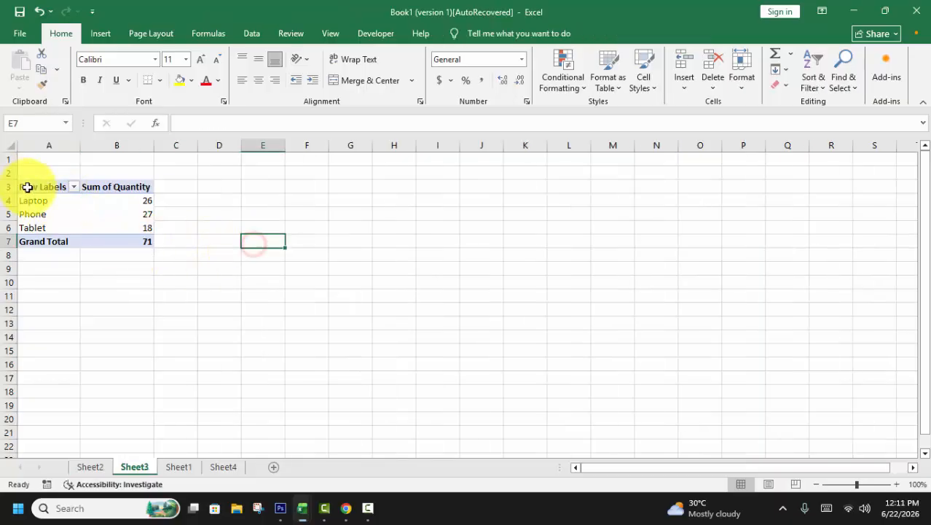
{"action": "left_click_drag", "start_coordinate": [29, 190], "coordinate": [140, 224]}
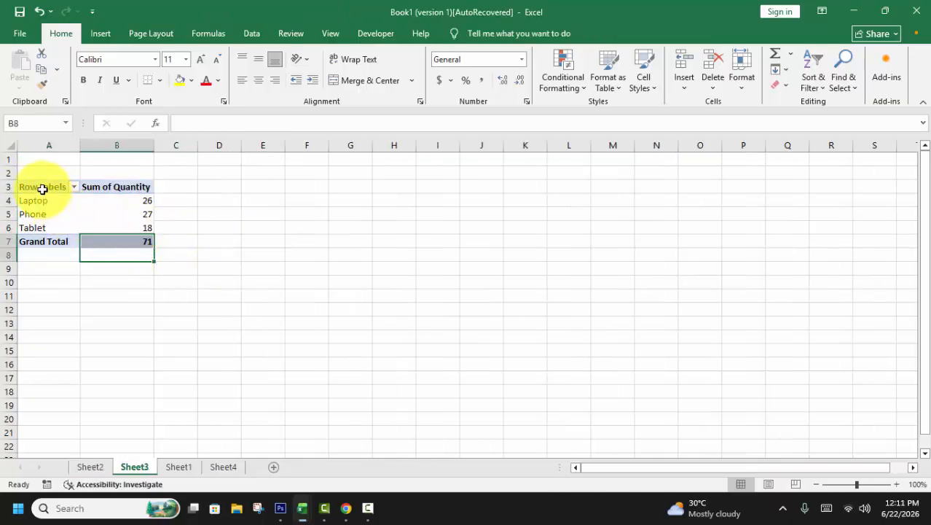
{"action": "left_click_drag", "start_coordinate": [42, 189], "coordinate": [131, 241]}
{"action": "key", "text": "ctrl+c"}
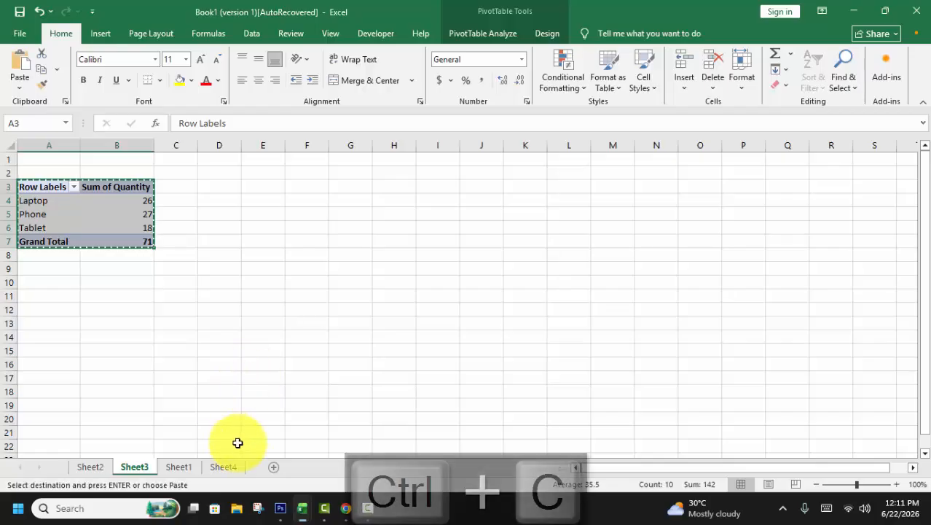
{"action": "left_click", "coordinate": [223, 470]}
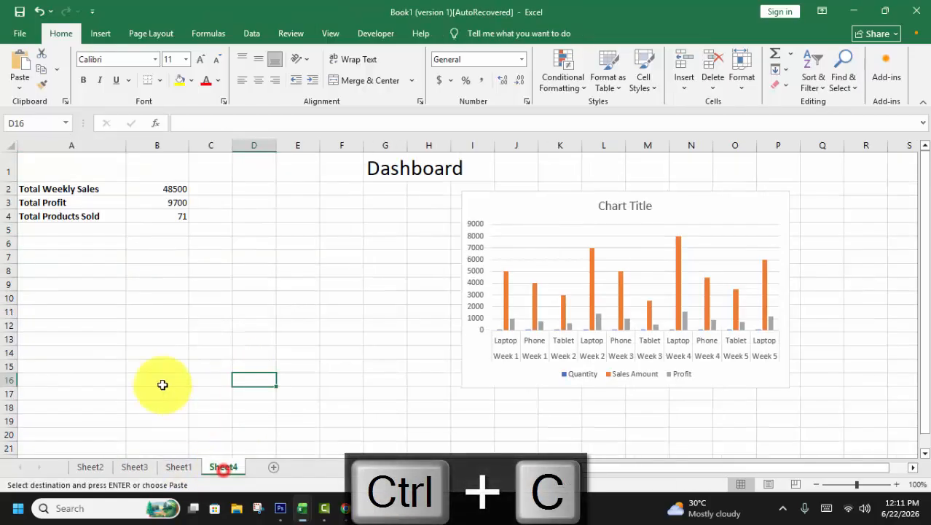
{"action": "left_click", "coordinate": [46, 256]}
{"action": "key", "text": "ctrl+v"}
{"action": "left_click", "coordinate": [193, 396]}
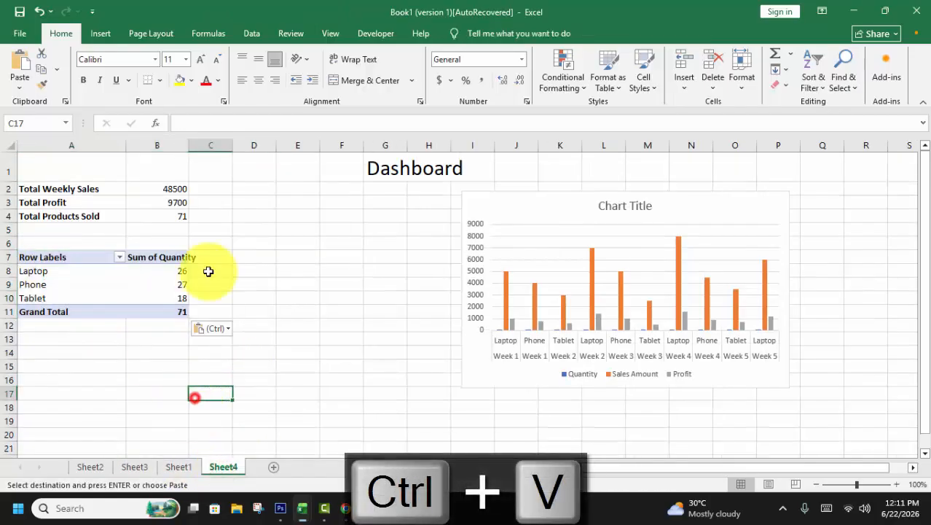
{"action": "left_click_drag", "start_coordinate": [192, 142], "coordinate": [211, 144]}
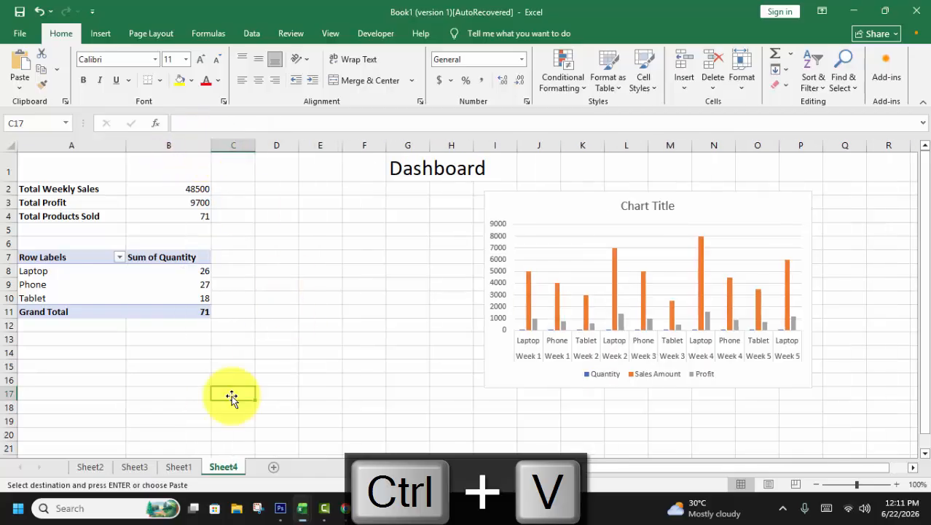
- Copy the weekly sales PivotTable from Sheet2 into Sheet4 starting at A14
{"action": "left_click", "coordinate": [90, 467]}
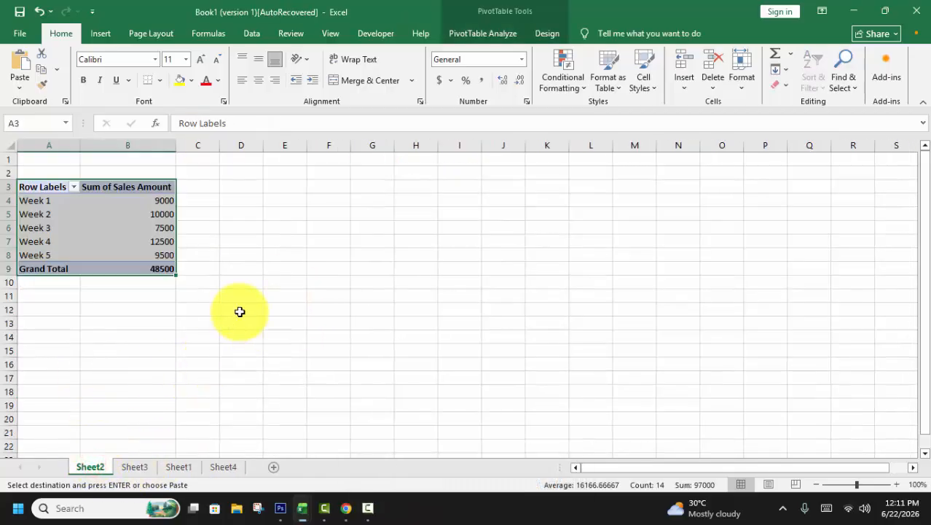
{"action": "key", "text": "ctrl+c"}
{"action": "left_click", "coordinate": [223, 467]}
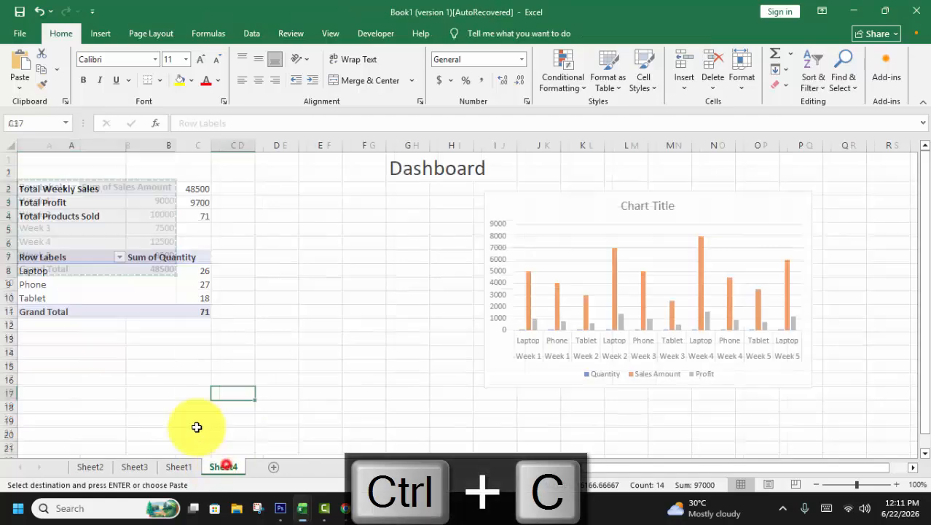
{"action": "left_click", "coordinate": [63, 352]}
{"action": "key", "text": "ctrl+v"}
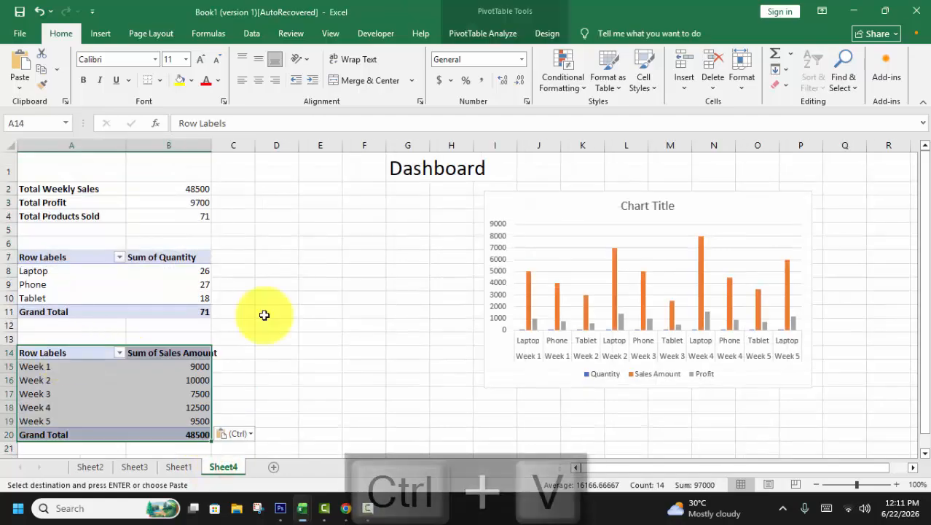
- Widen column B to fit the Sum of Sales Amount header and move the chart beside the PivotTables, spanning about columns D to K
{"action": "left_click", "coordinate": [357, 320]}
{"action": "left_click_drag", "start_coordinate": [207, 145], "coordinate": [222, 145]}
{"action": "left_click_drag", "start_coordinate": [592, 204], "coordinate": [312, 235]}
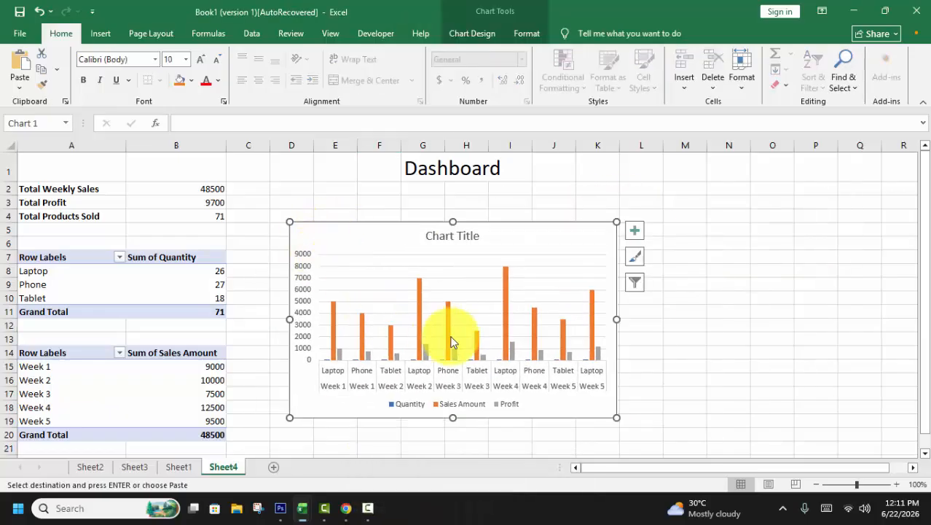